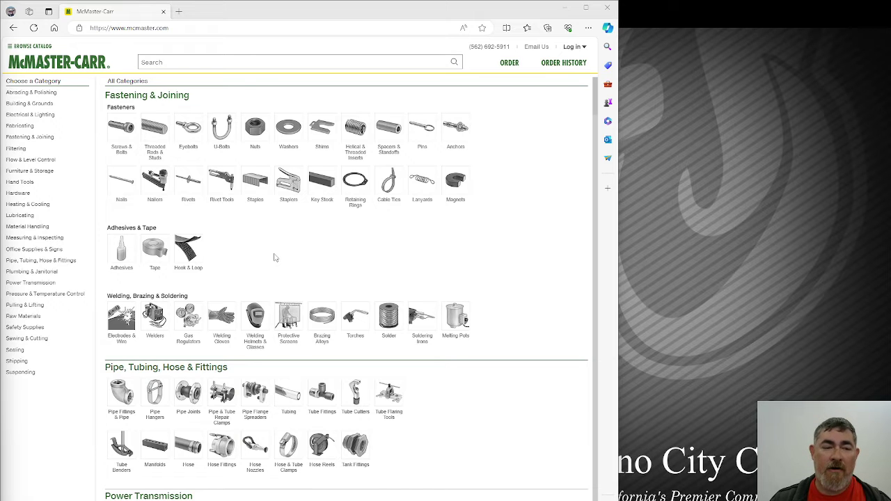
Search the McMaster-Carr catalog for 'extrusion'
scroll(265, 355, "down", 2)
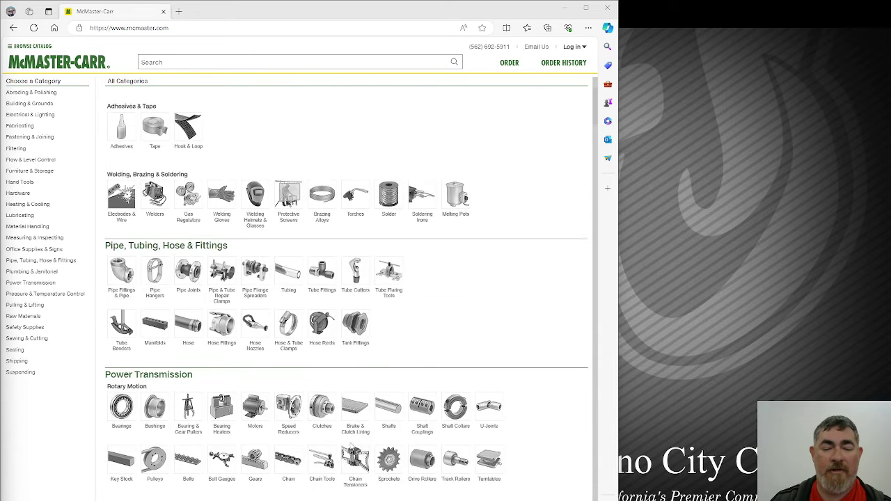
scroll(414, 366, "up", 1)
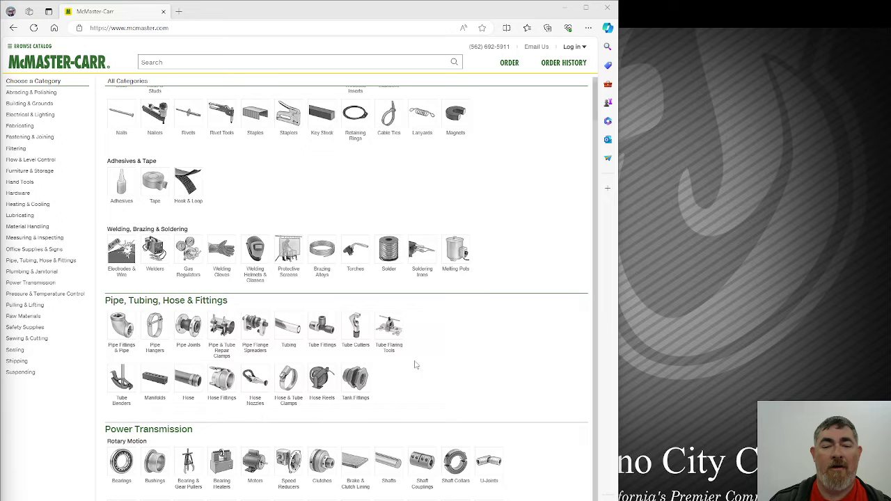
scroll(415, 365, "up", 1)
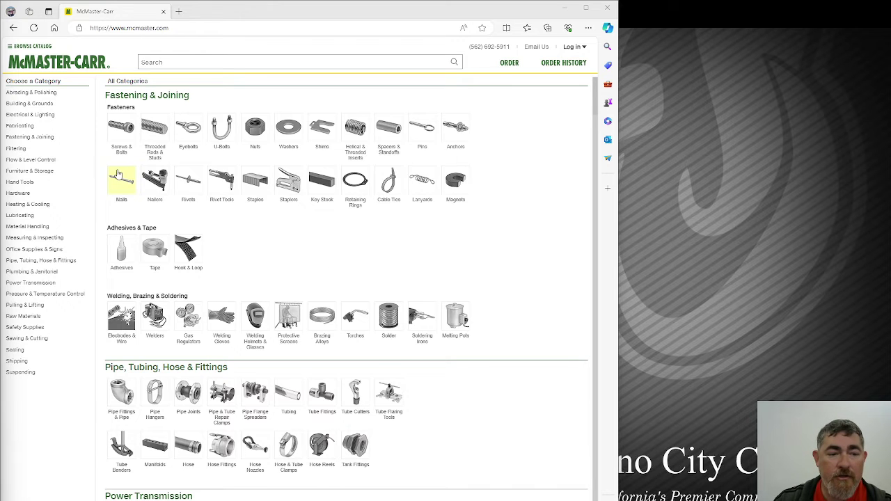
scroll(450, 310, "down", 3)
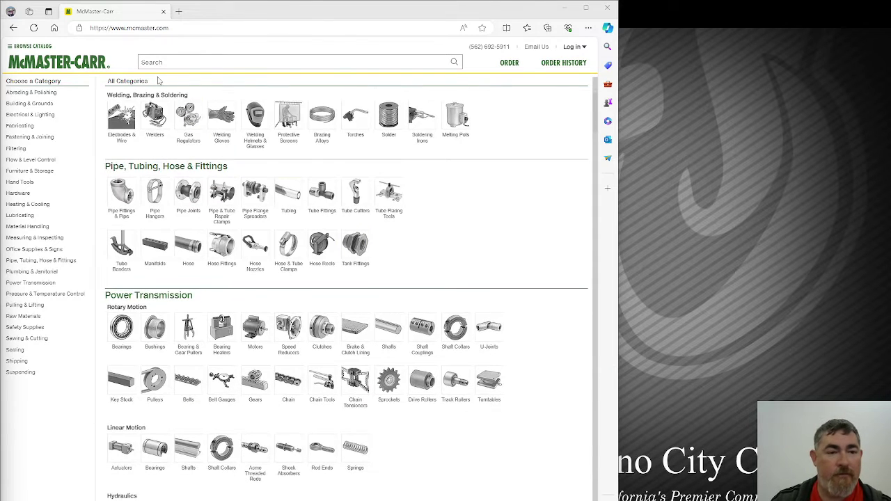
left_click(166, 63)
type("e")
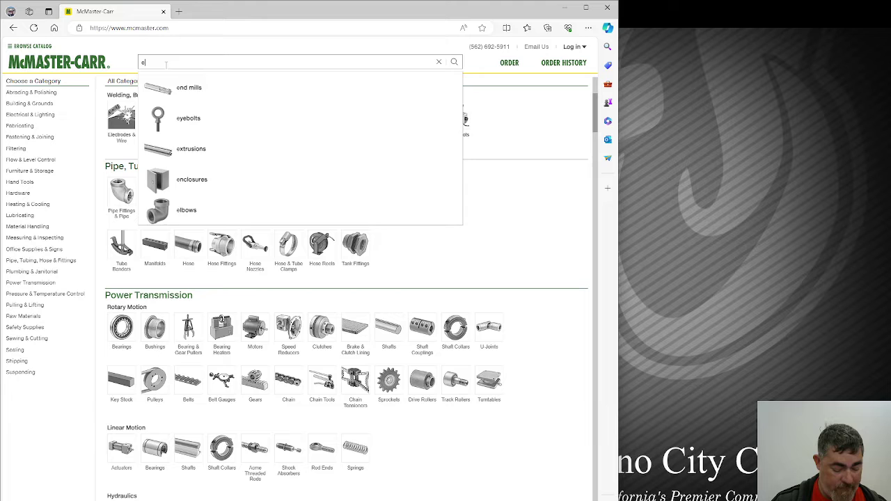
type("xtrusions")
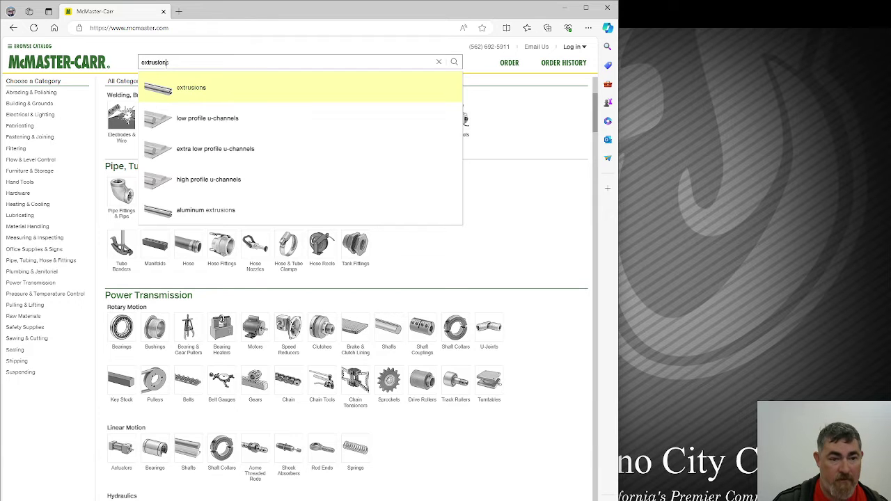
key("Return")
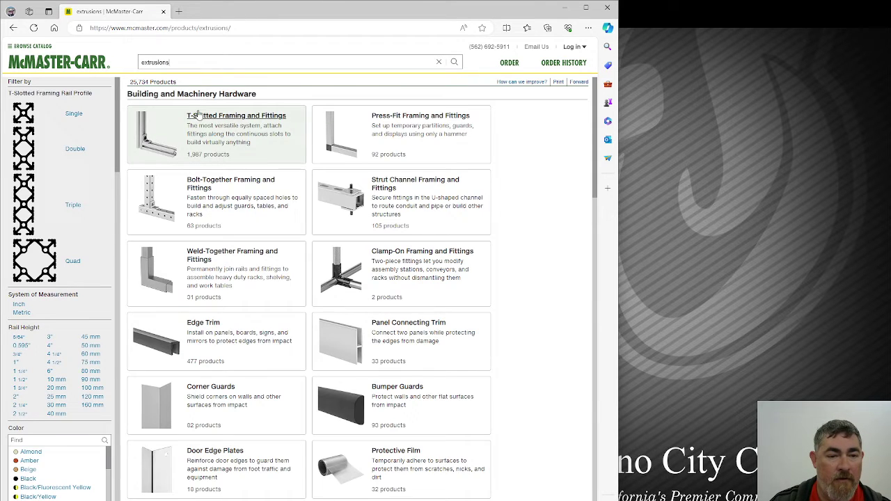
Filter T-Slotted Framing to Single-profile rails in the Angled One Slot style
left_click(214, 119)
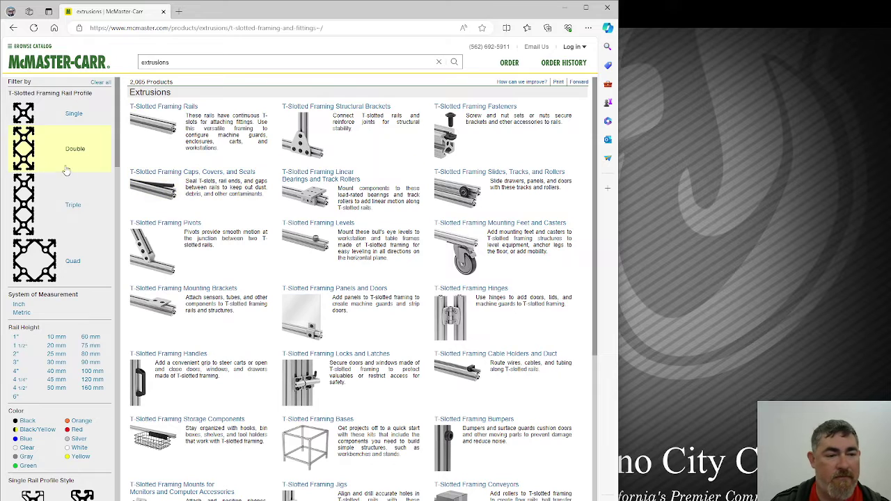
left_click(46, 205)
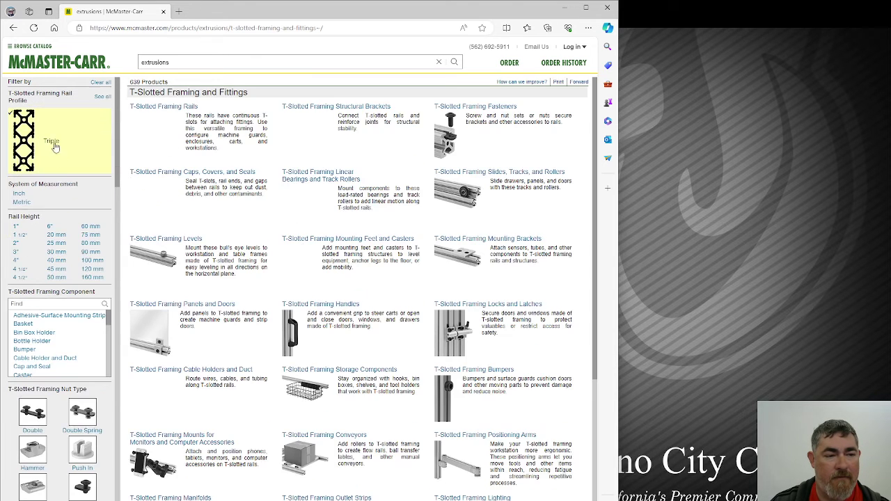
left_click(103, 96)
left_click(77, 120)
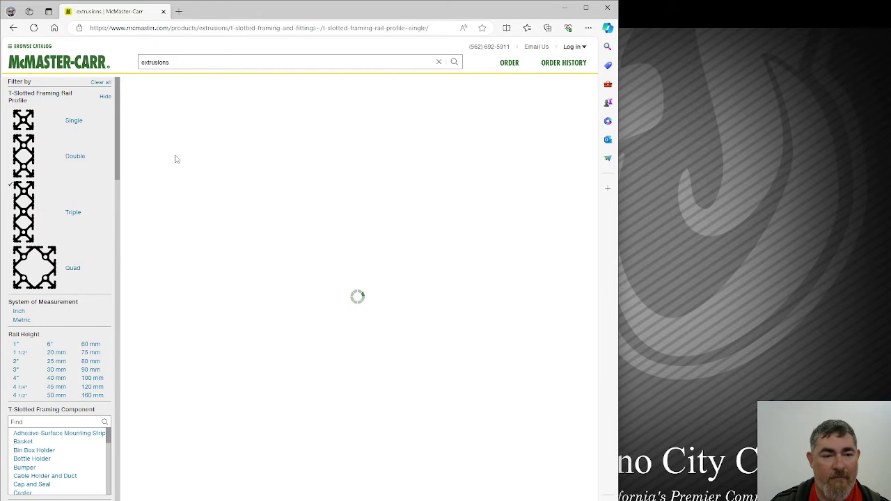
left_click(174, 112)
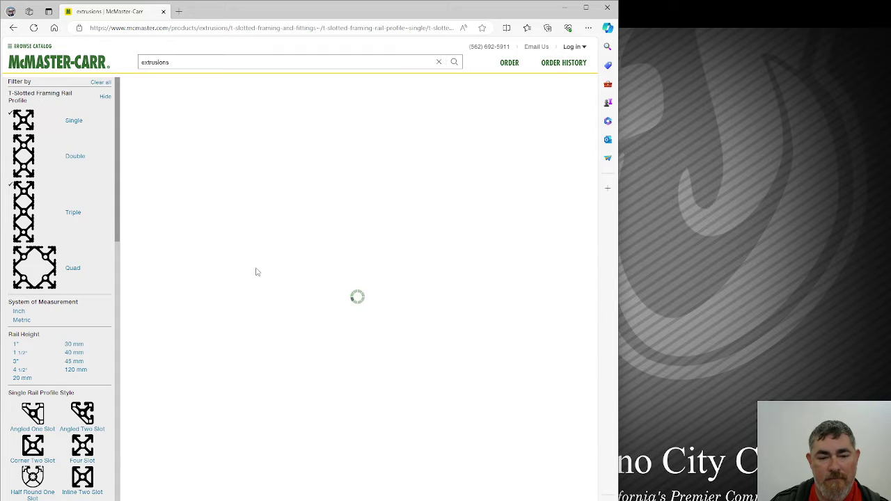
left_click(33, 416)
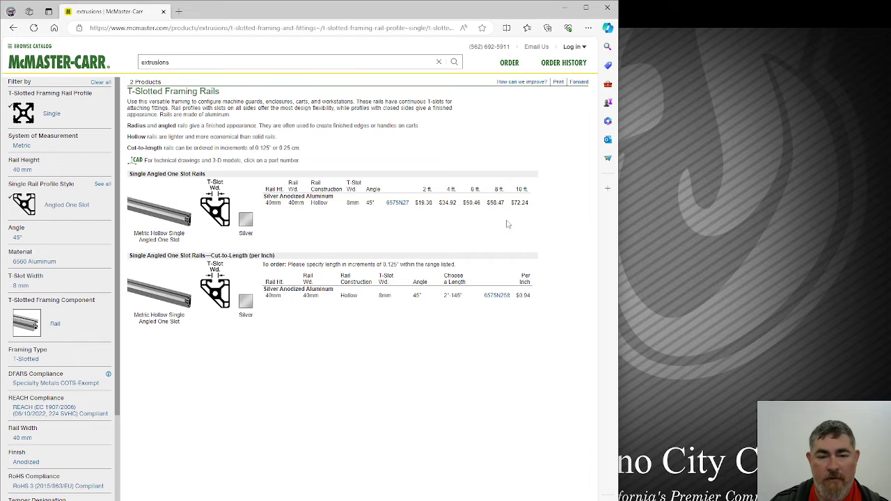
Download the 4 ft 6575N27 rail as a 3-D SOLIDWORKS model, then minimise the browser
left_click(402, 204)
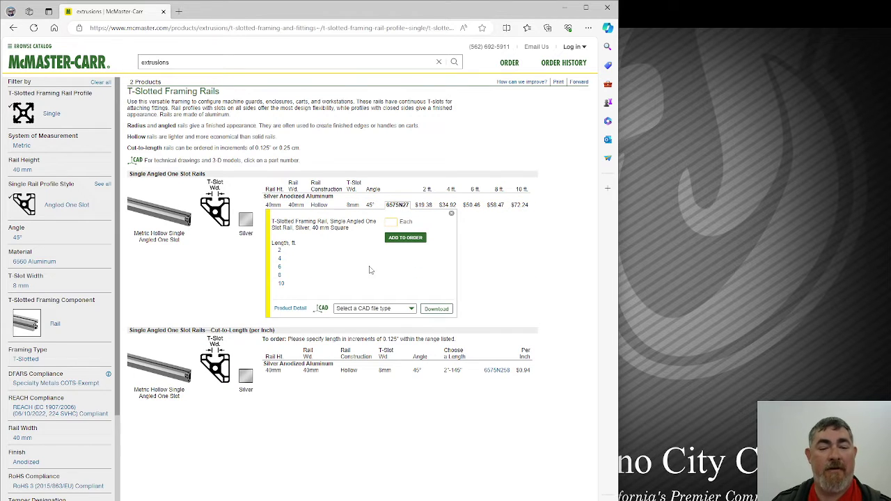
left_click(285, 259)
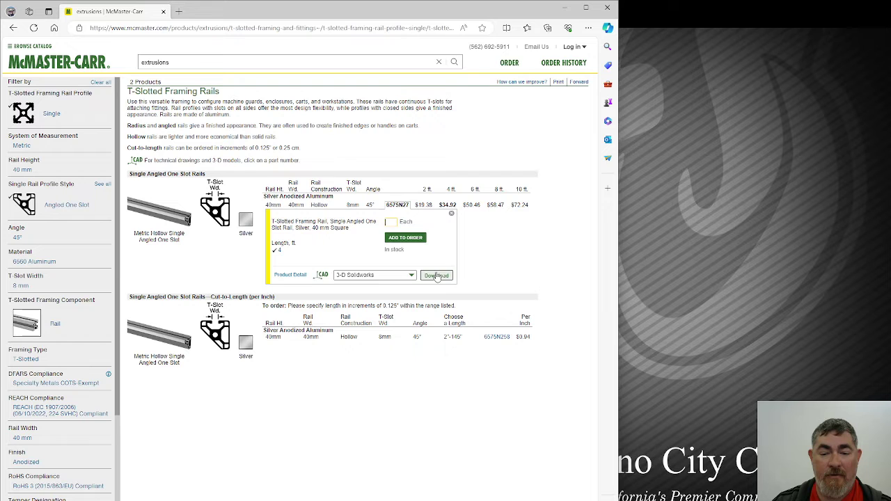
left_click(436, 276)
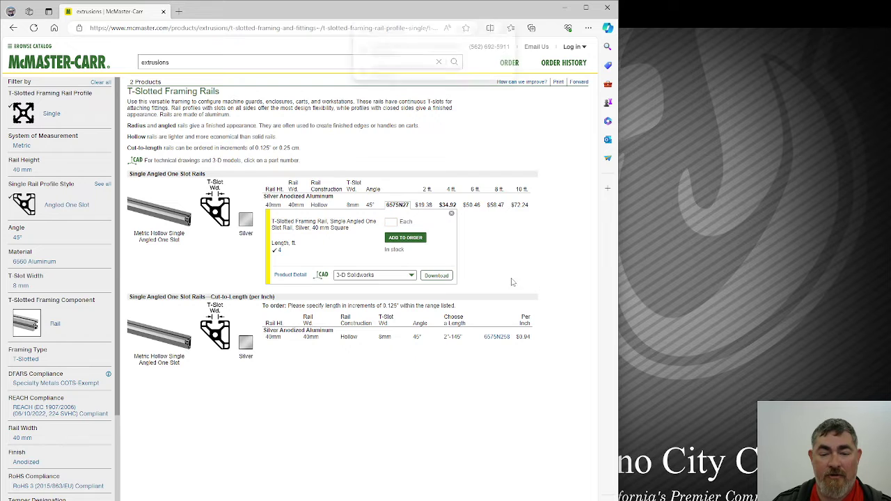
left_click(568, 7)
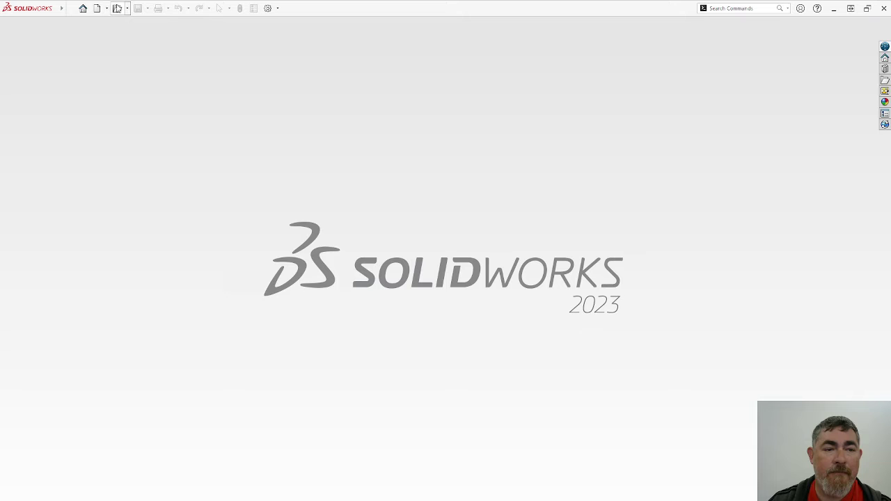
Open the 6575N195_T-Slotted Framing Rail part in SOLIDWORKS
left_click(117, 7)
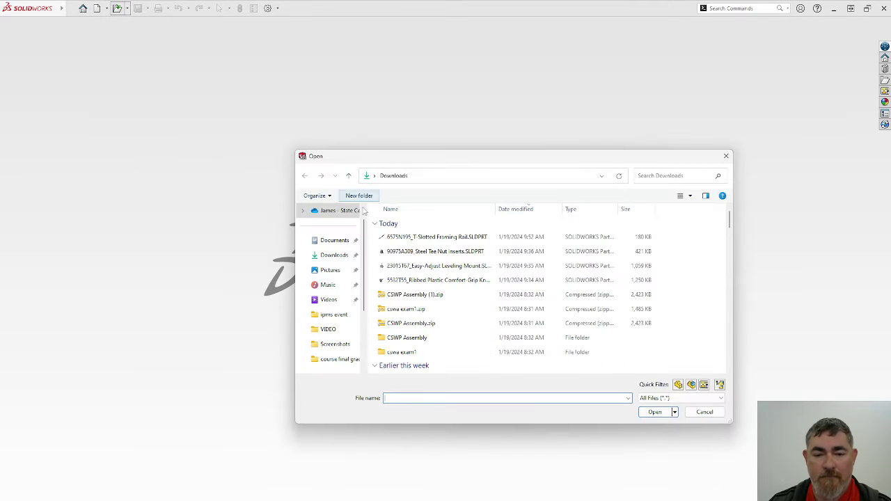
left_click(437, 238)
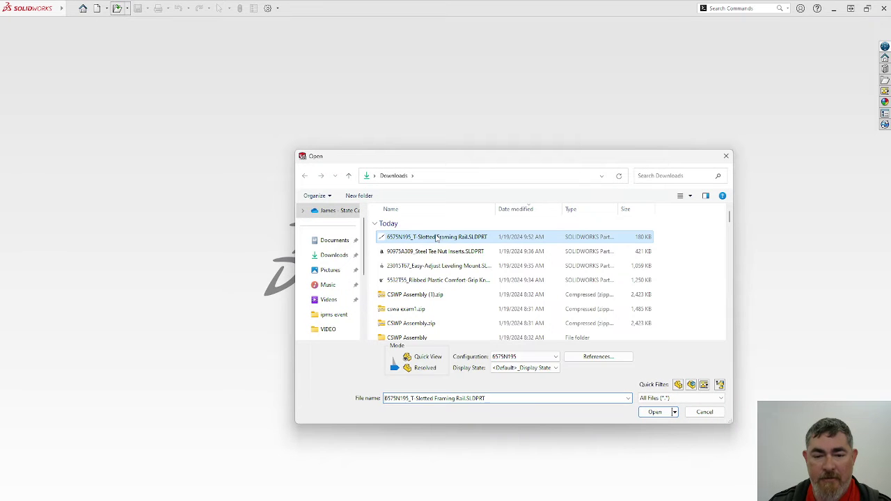
left_click(667, 414)
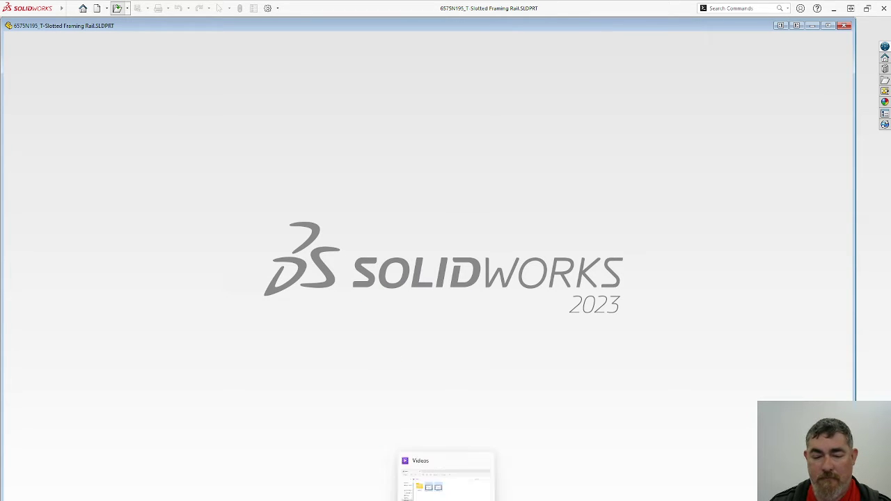
Drag the 5532T55 Ribbed Plastic Comfort-Grip Knob part from Downloads into SOLIDWORKS
left_click(418, 496)
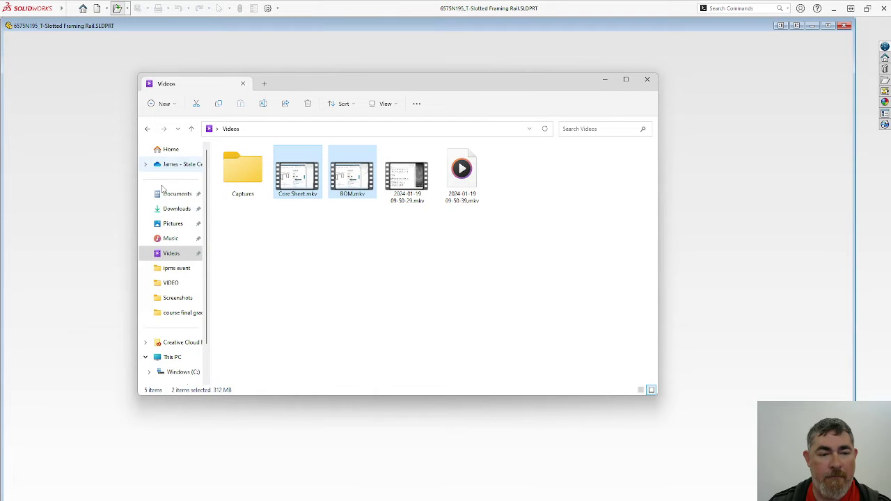
left_click(176, 209)
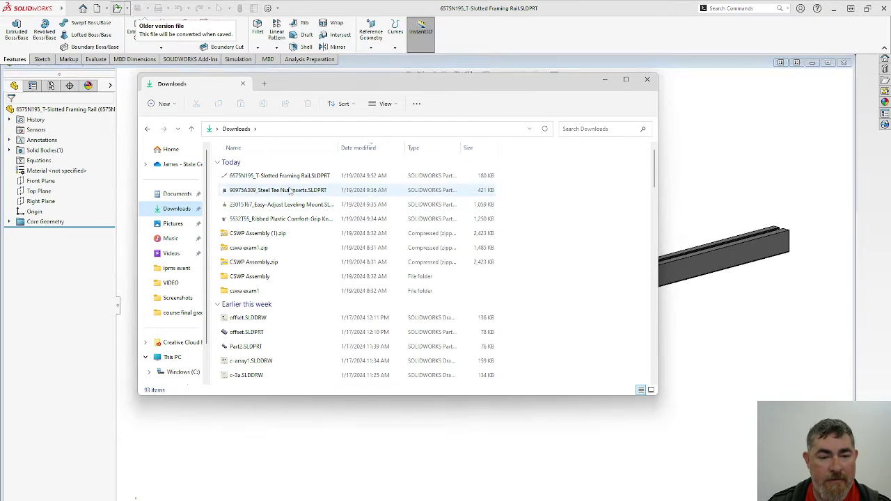
left_click(268, 219)
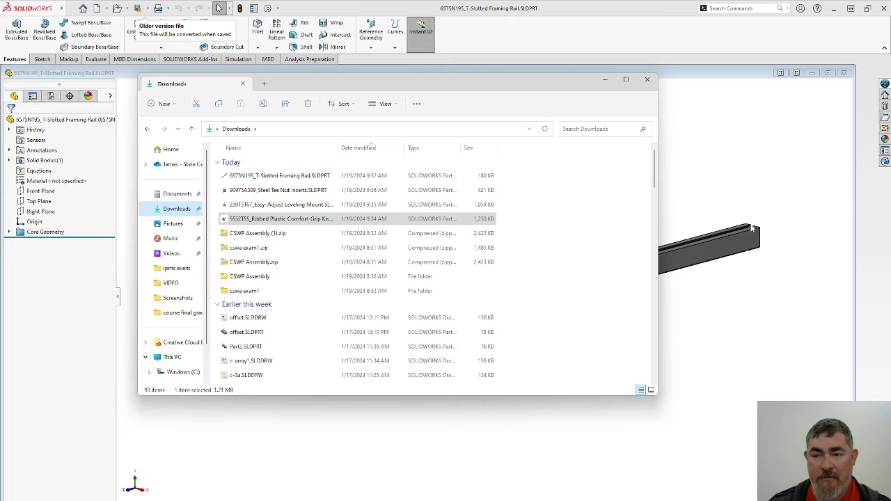
left_click_drag(879, 235, 878, 234)
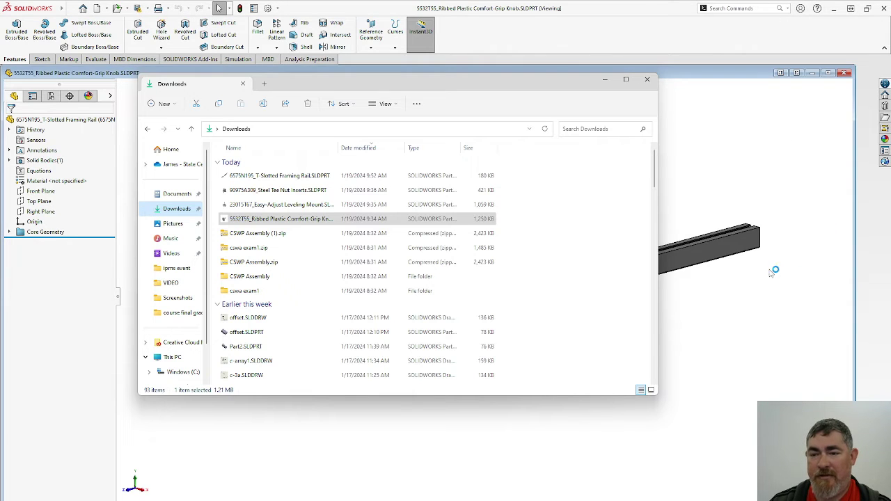
Orbit the knob to view it side-on and slightly from above
left_click(604, 79)
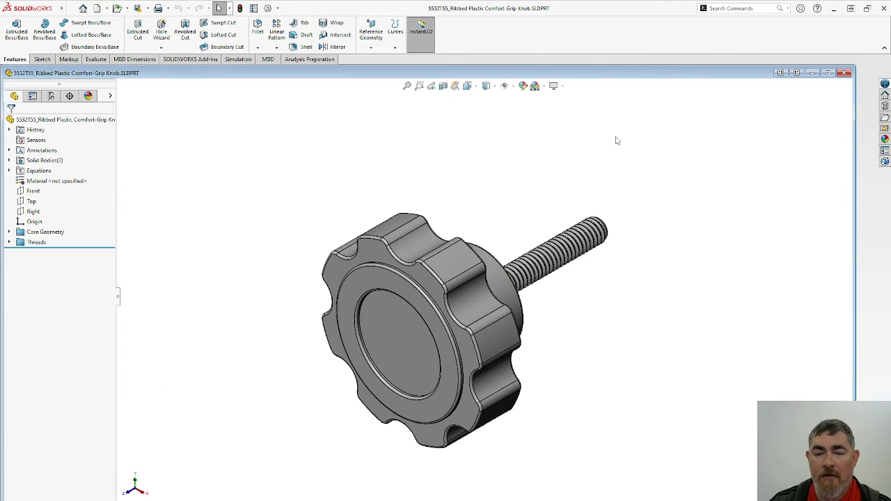
scroll(635, 294, "down", 3)
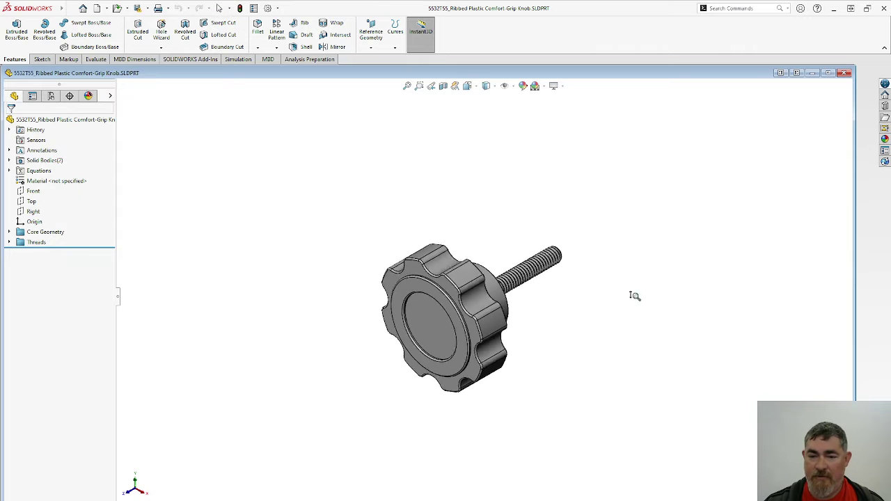
middle_click_drag(634, 294, 494, 223)
scroll(494, 223, "up", 3)
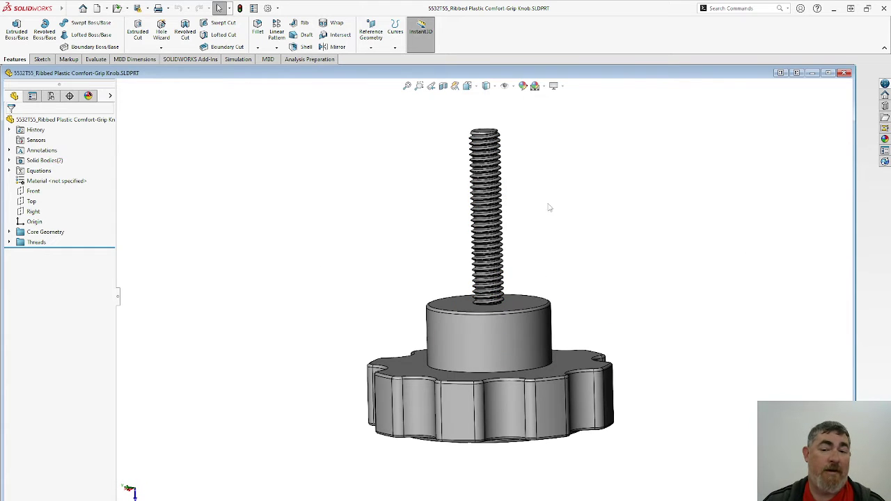
middle_click_drag(540, 190, 506, 185)
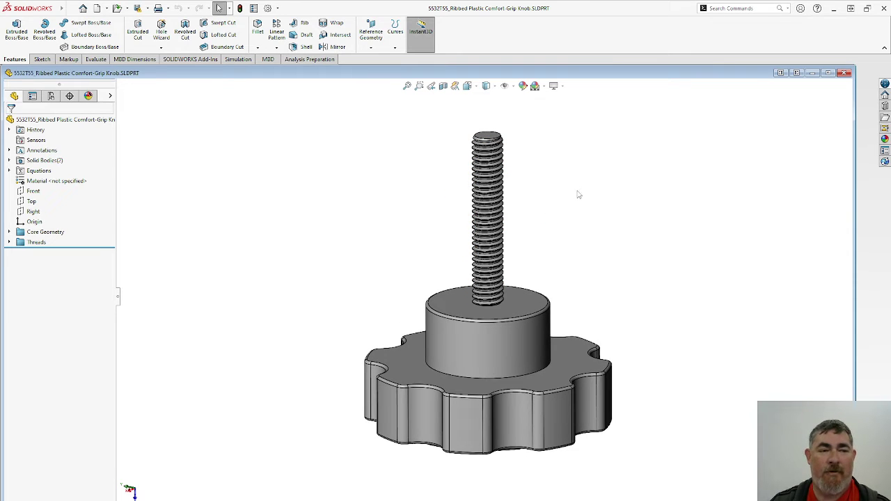
Sketch on the thread's top face a circle converted from the boss's top edge
left_click(138, 31)
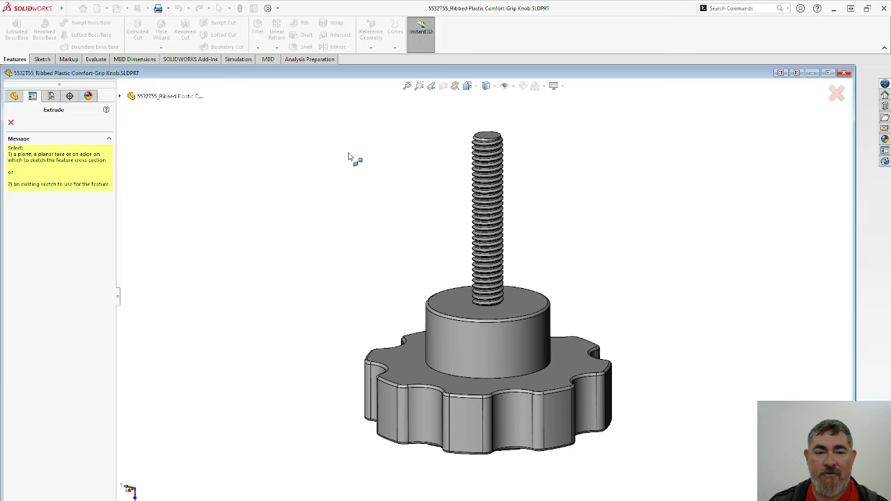
left_click(490, 137)
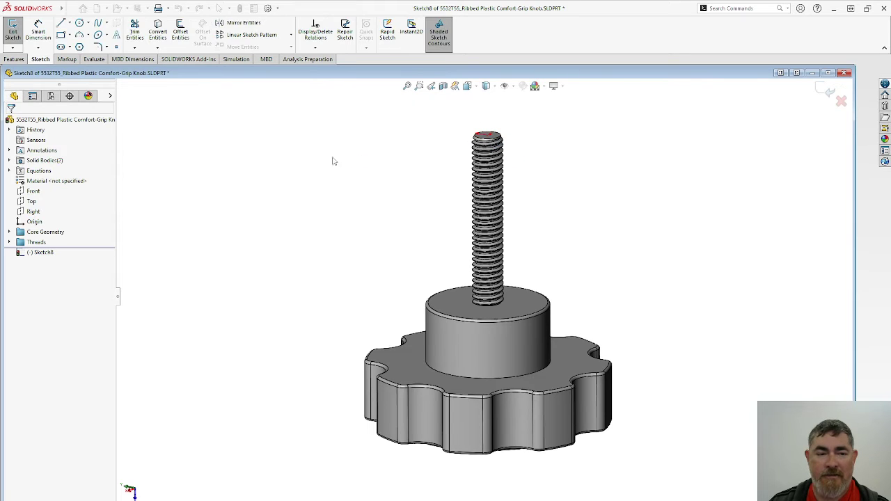
left_click(80, 23)
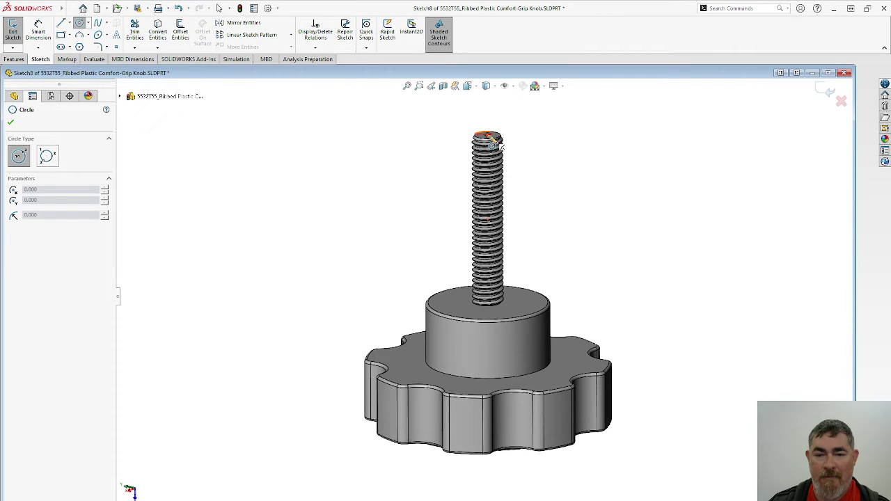
key("Escape")
left_click(496, 320)
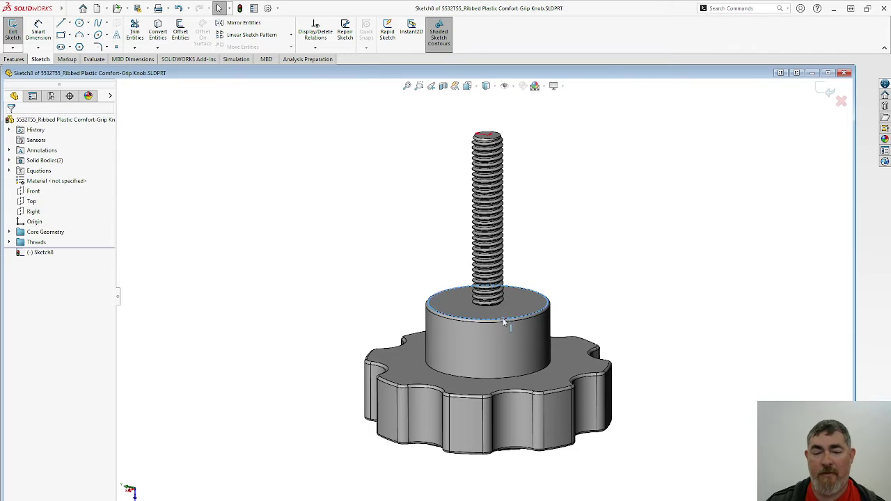
left_click(157, 31)
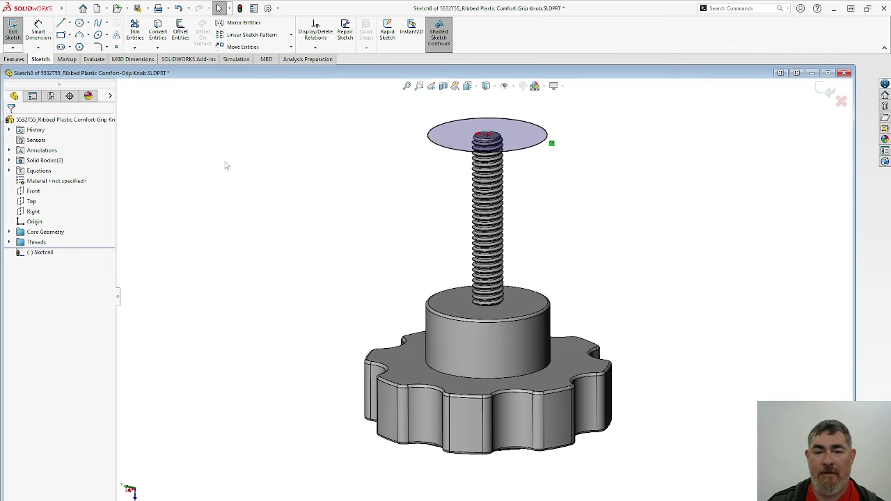
Cut the thread down to end at a reversed 0.750in offset from the boss top face
left_click(827, 92)
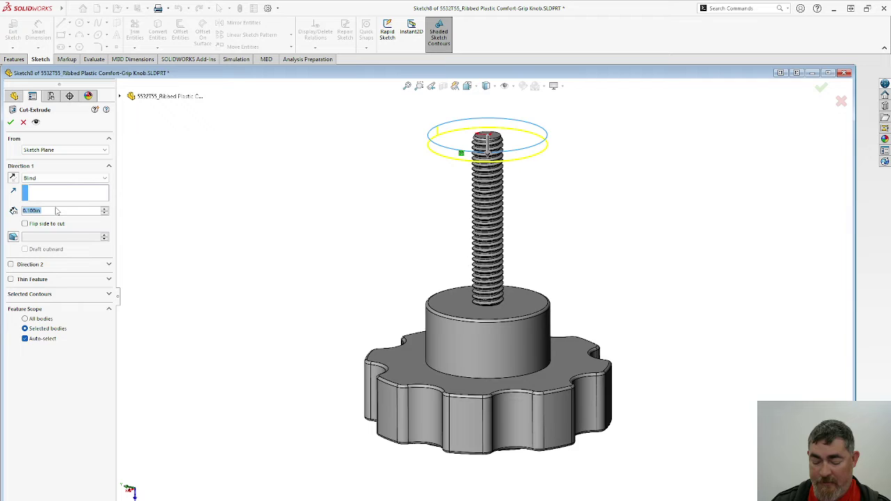
type(".5")
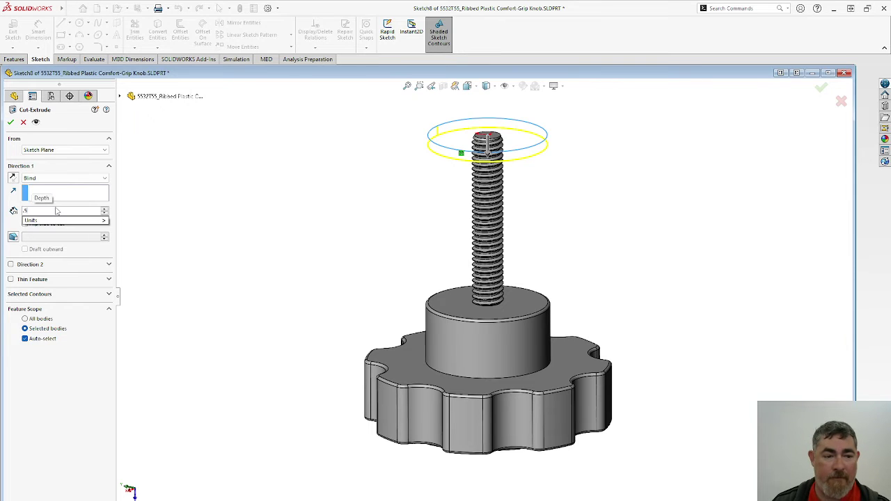
key("Return")
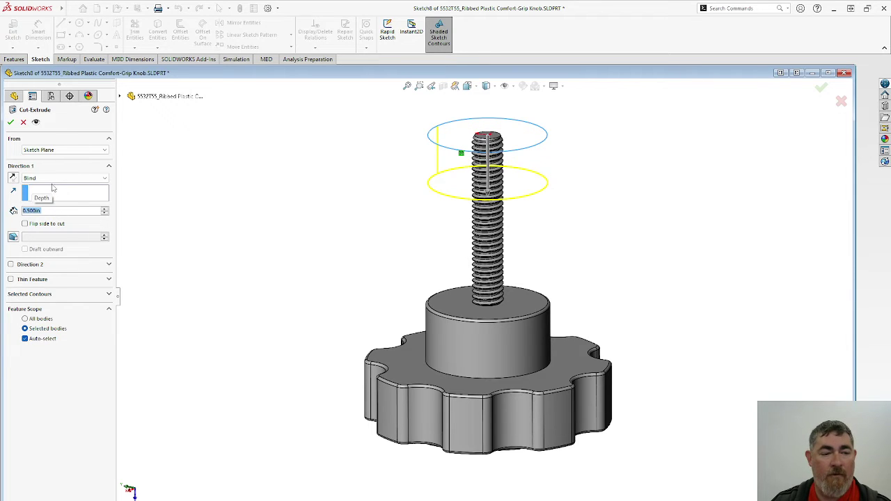
left_click(56, 179)
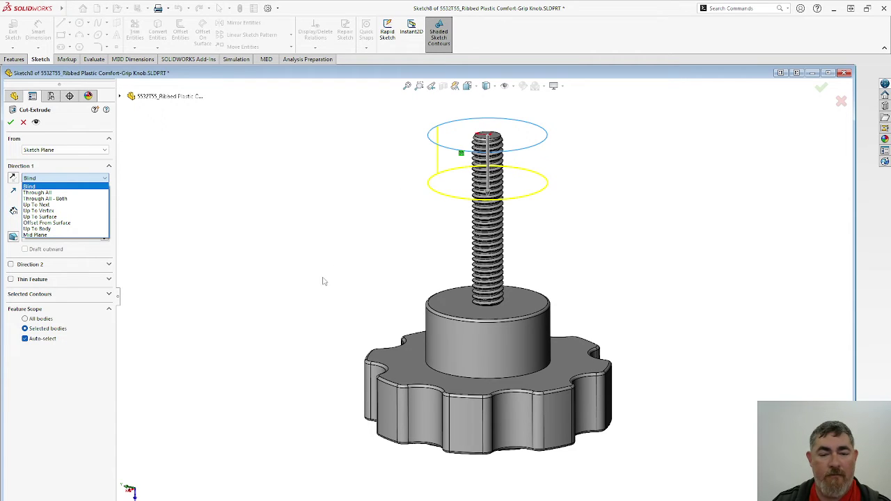
left_click(65, 224)
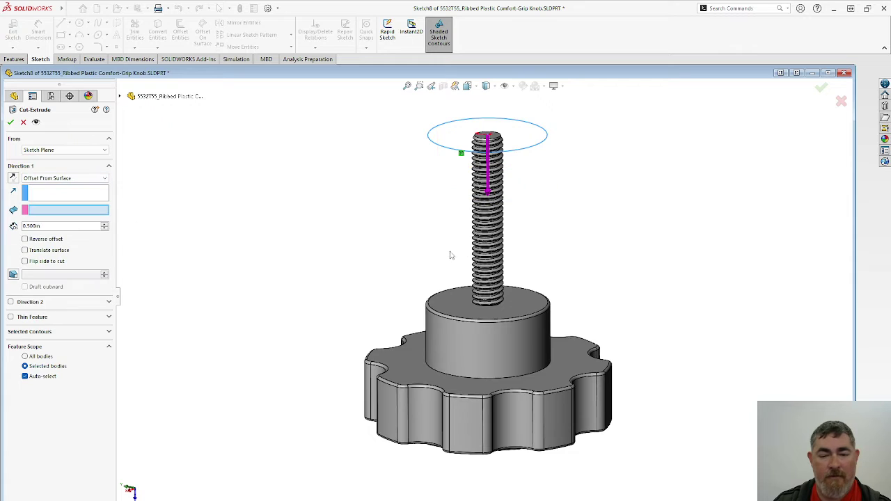
left_click(463, 307)
left_click_drag(52, 226, 14, 226)
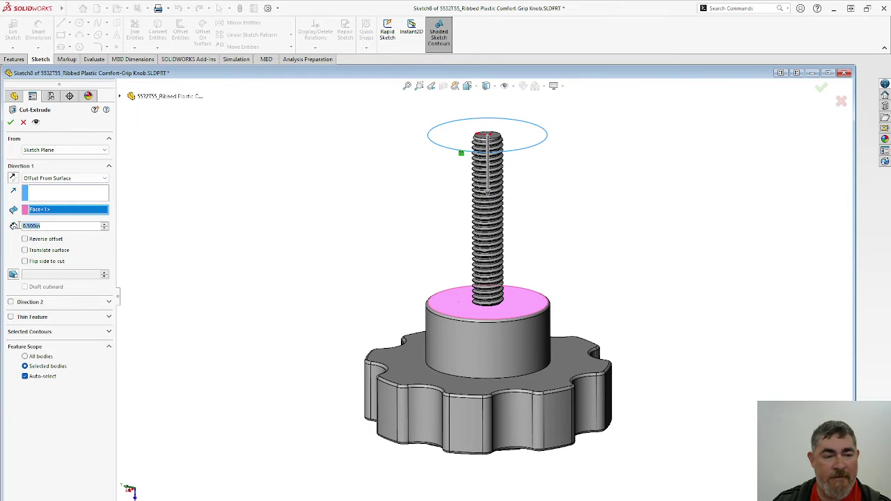
type(".75")
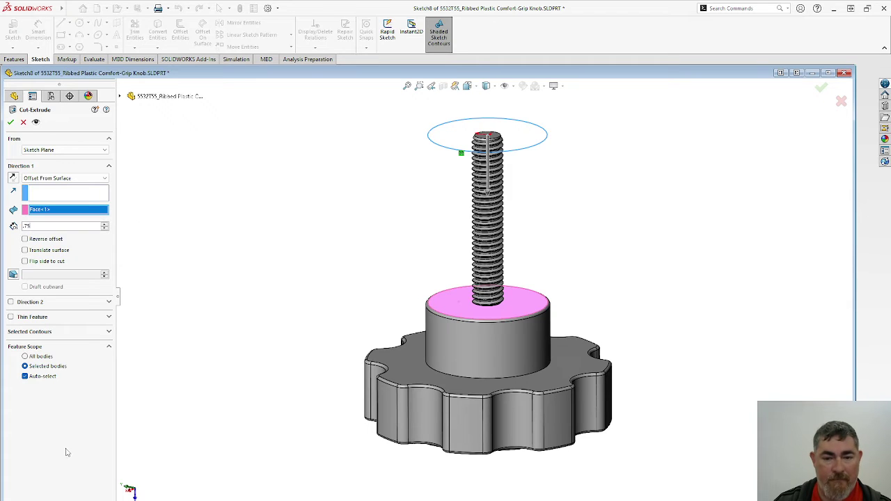
left_click(13, 177)
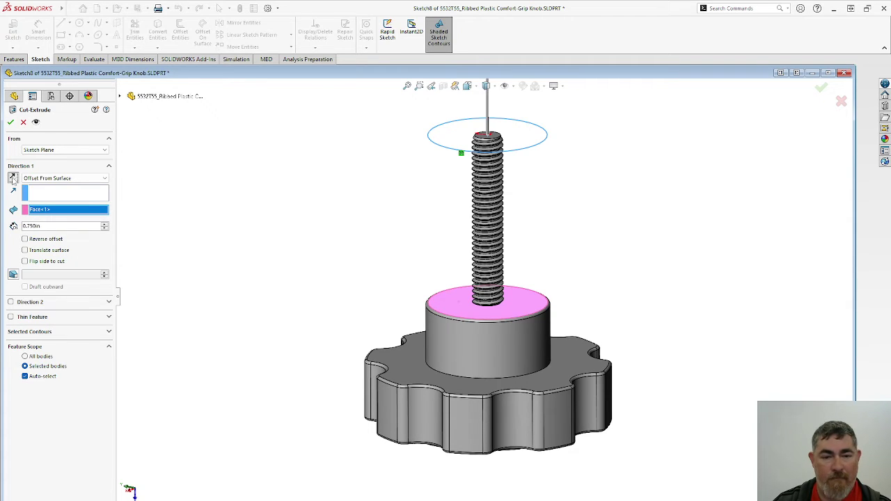
left_click(12, 178)
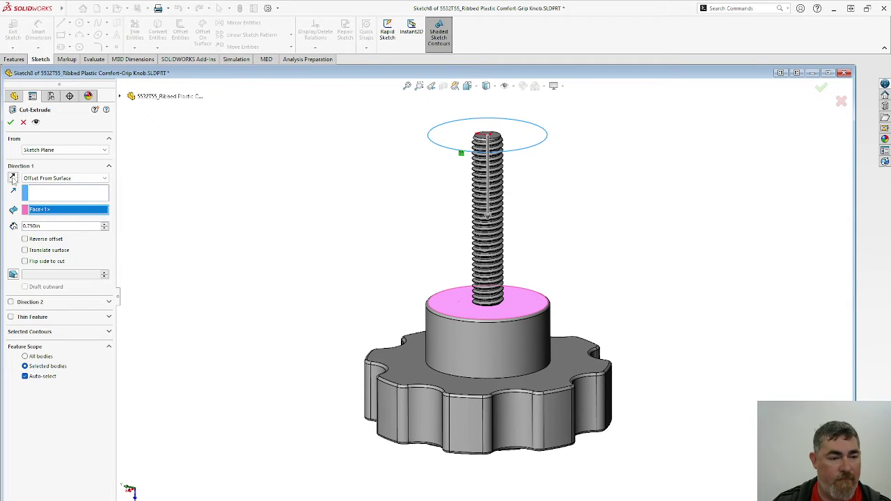
left_click(58, 241)
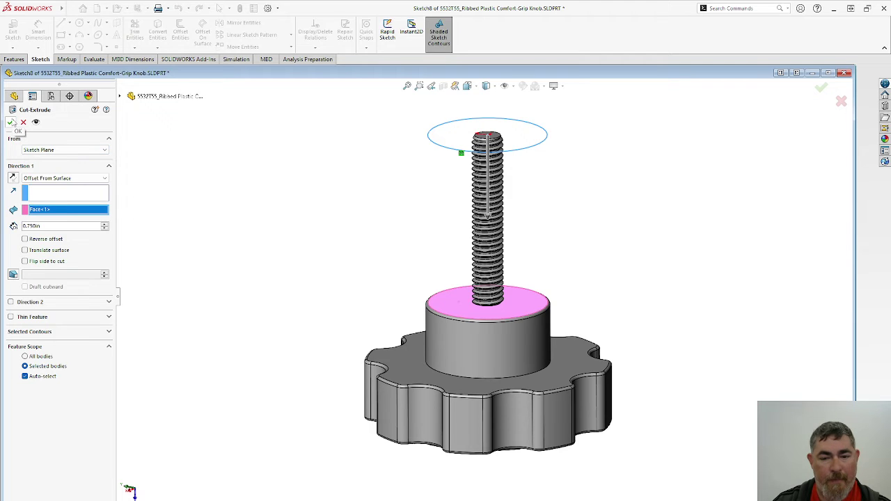
left_click(12, 122)
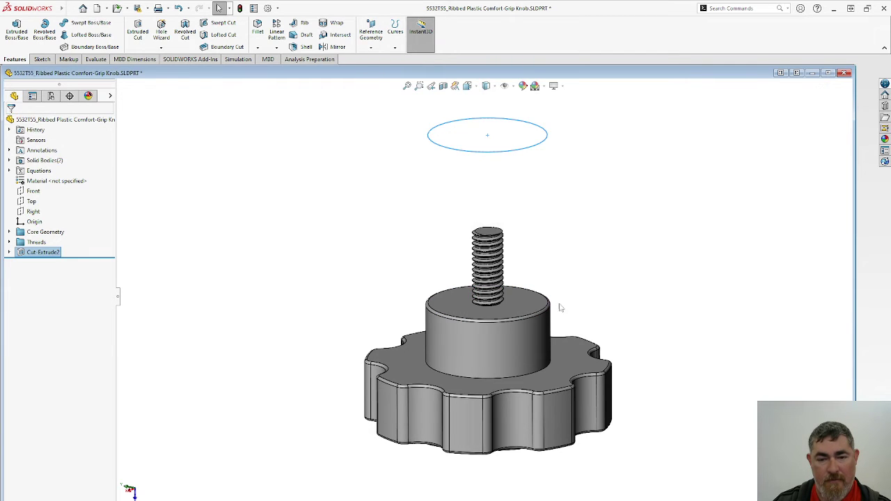
Chamfer the thread's top edge at 0.050in distance and 45°
scroll(555, 250, "down", 4)
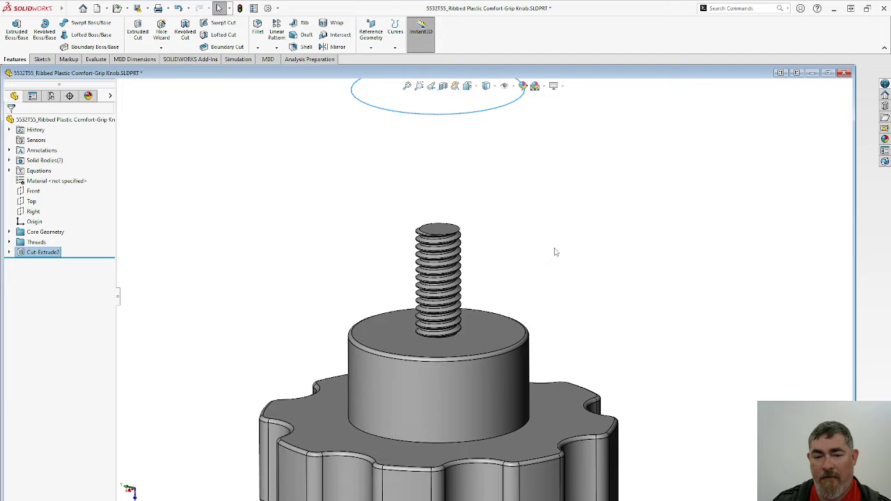
left_click(258, 47)
left_click(276, 70)
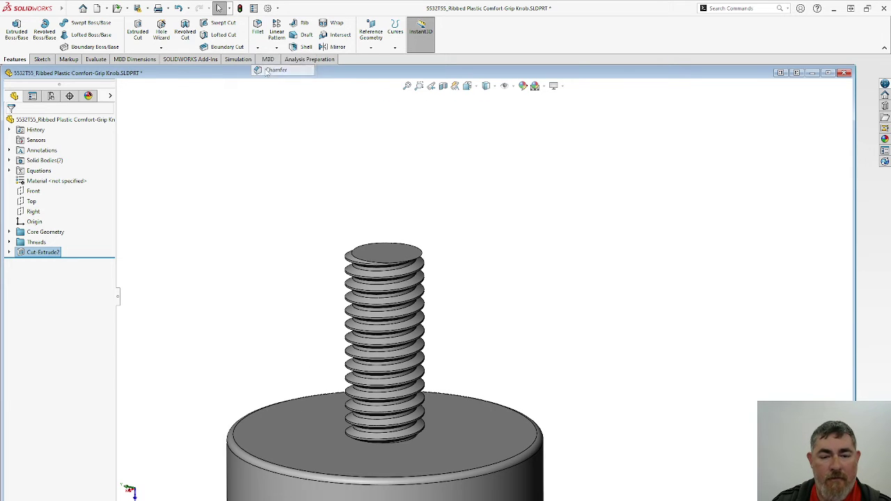
left_click(410, 263)
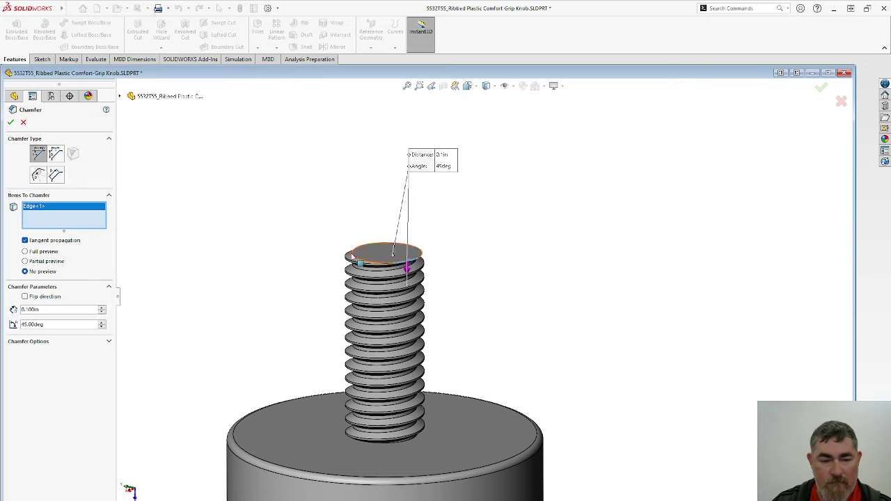
left_click(102, 312)
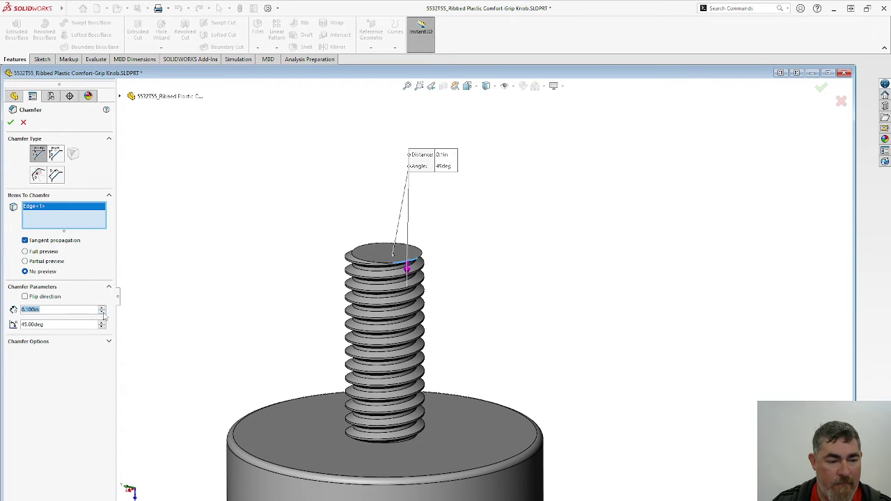
scroll(160, 279, "down", 2)
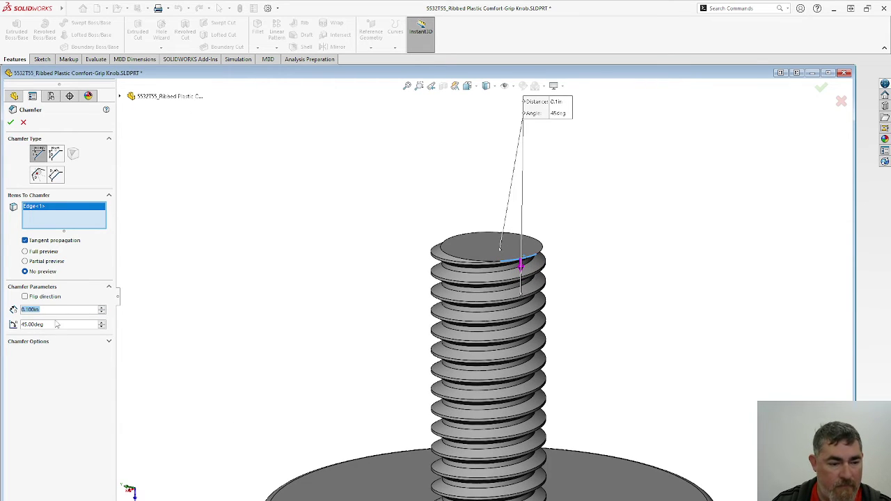
type(".05")
key("Return")
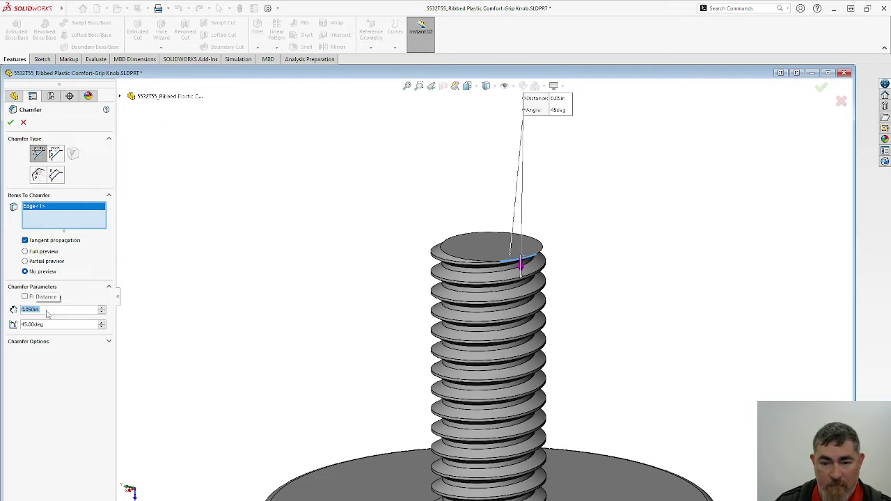
key("Return")
Zoom out and orbit the knob to inspect its top and ribbed side
scroll(330, 295, "up", 3)
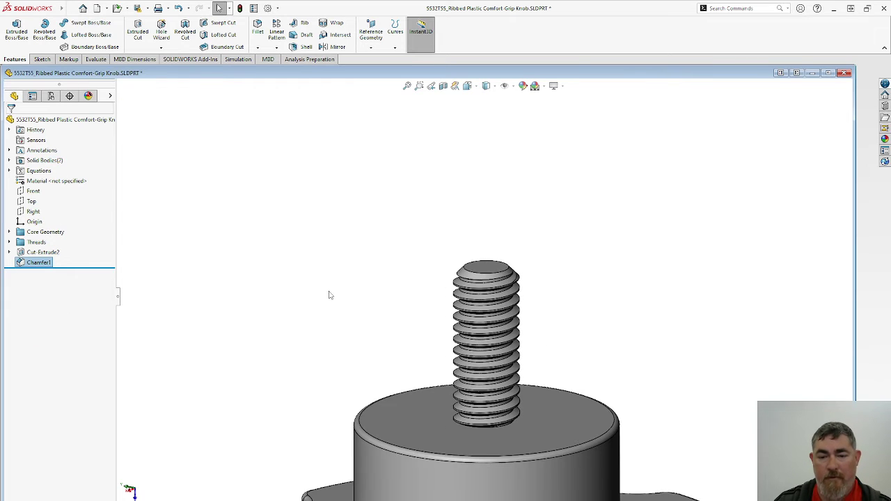
scroll(418, 335, "up", 2)
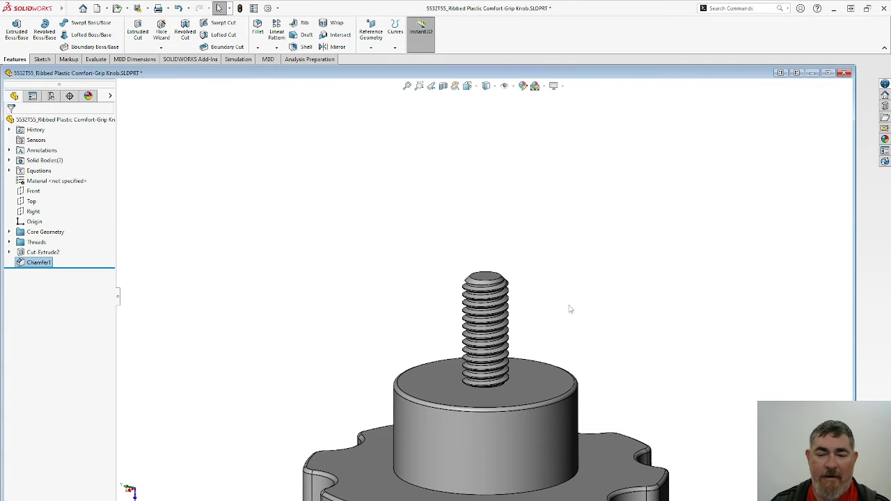
middle_click_drag(570, 309, 186, 348)
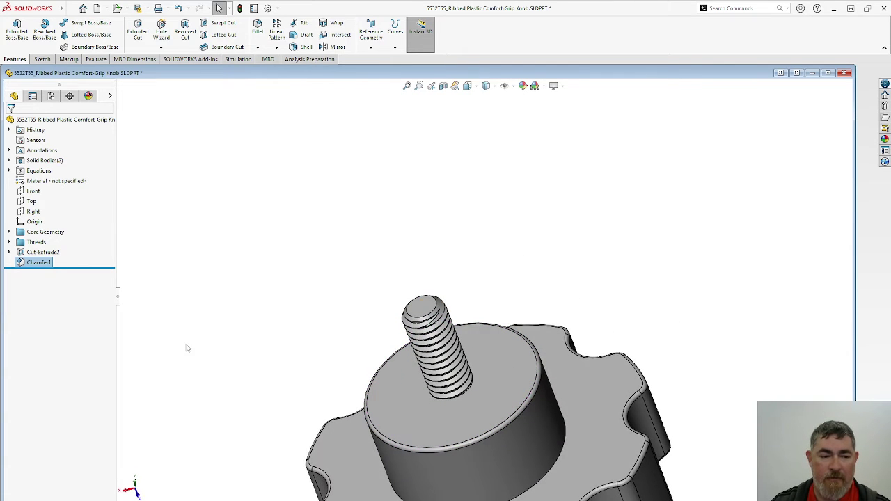
right_click(42, 263)
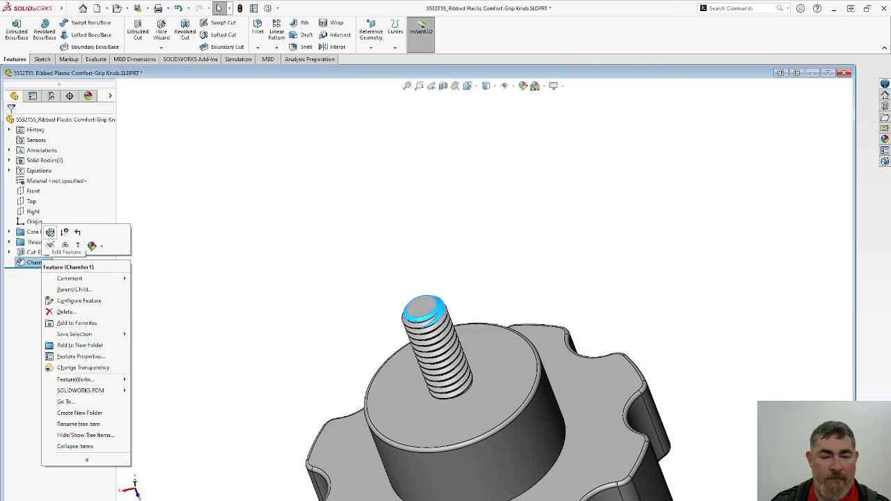
left_click(50, 235)
scroll(434, 314, "up", 6)
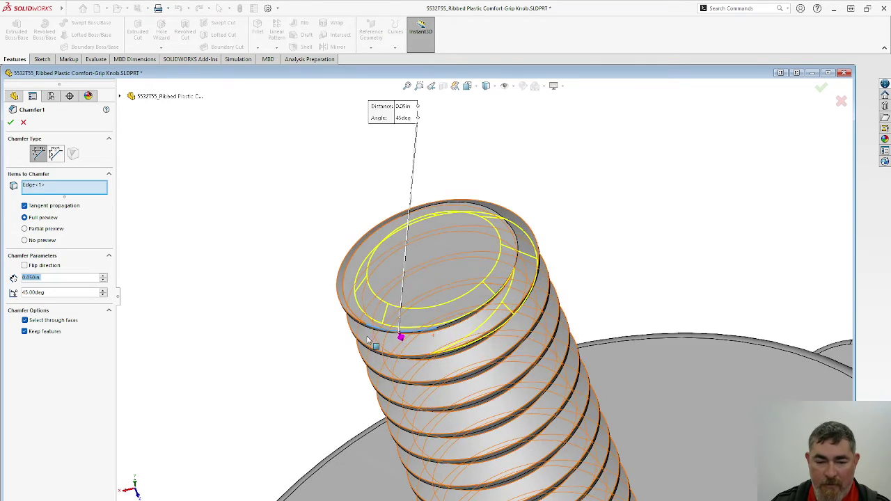
middle_click_drag(313, 389, 336, 386)
scroll(619, 247, "up", 3)
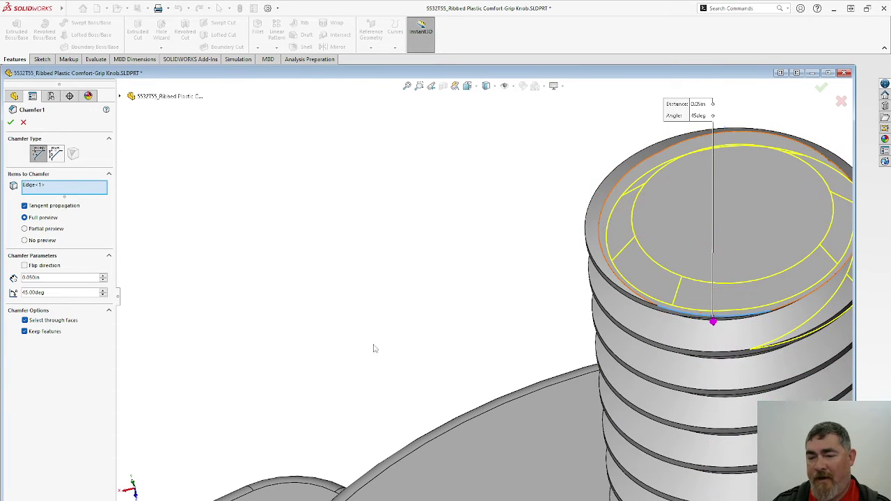
middle_click_drag(372, 346, 357, 304)
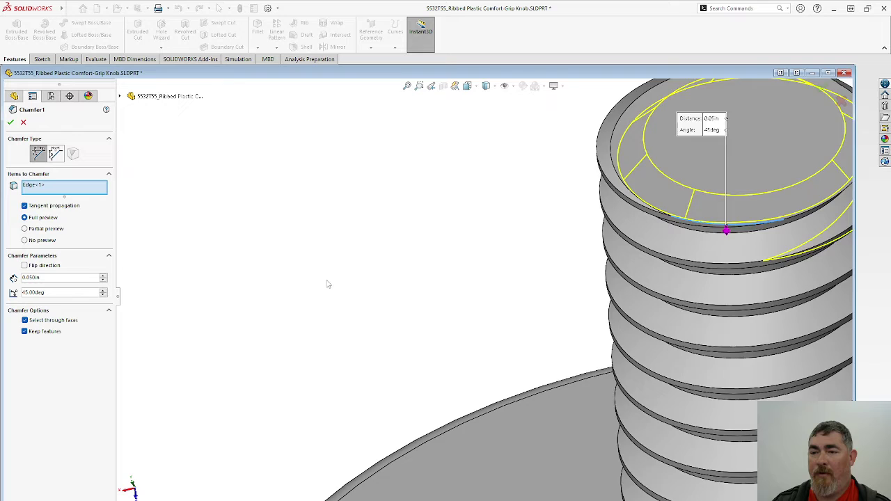
scroll(327, 284, "up", 2)
key("Return")
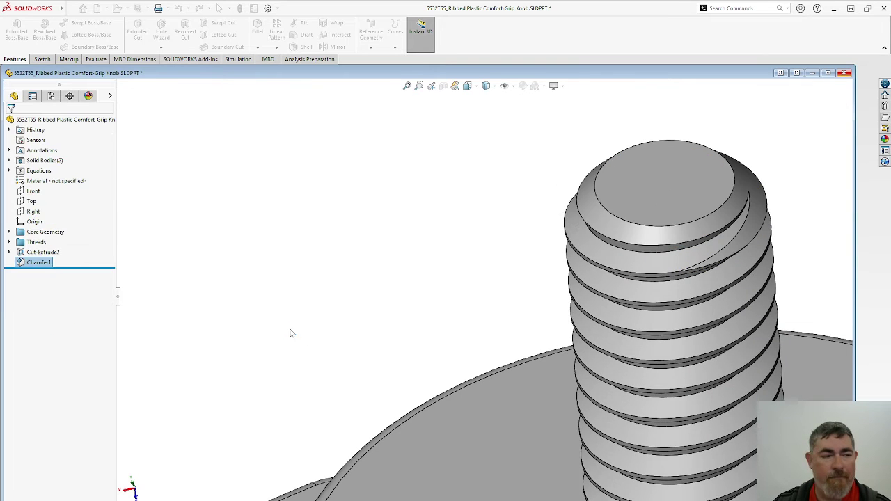
key("ctrl+Tab")
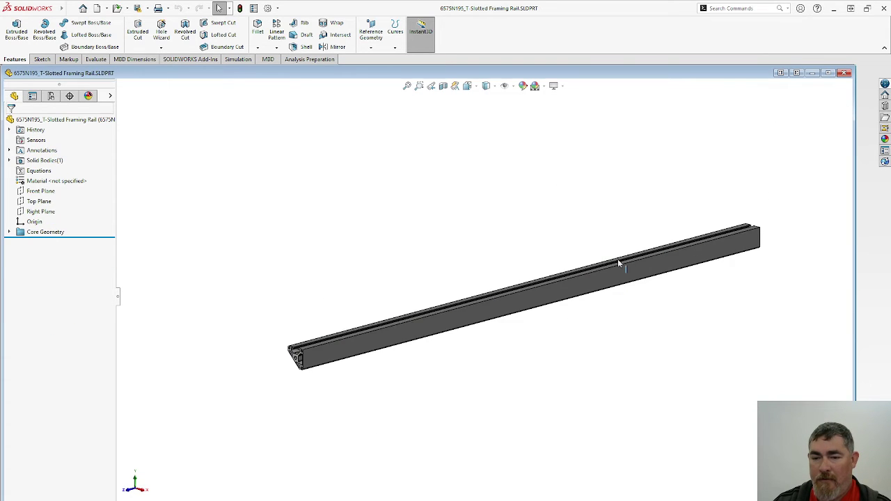
middle_click_drag(285, 410, 320, 400)
scroll(495, 326, "down", 2)
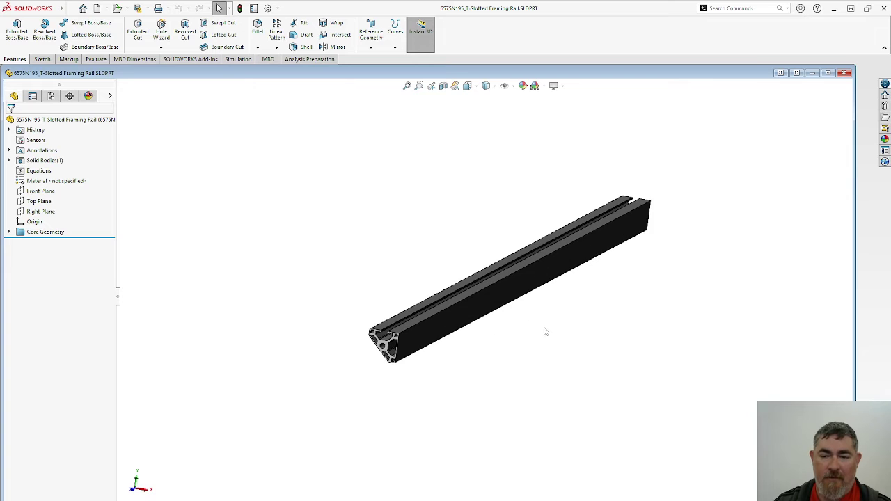
left_click(473, 322)
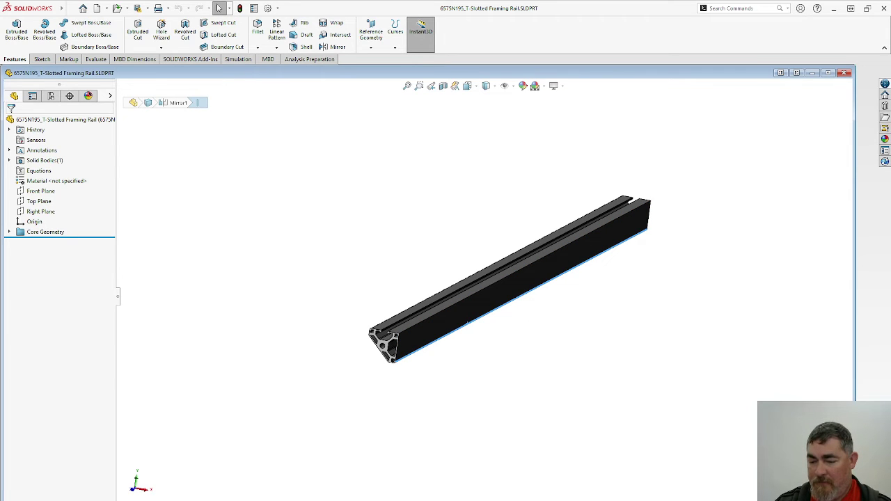
left_click(697, 483)
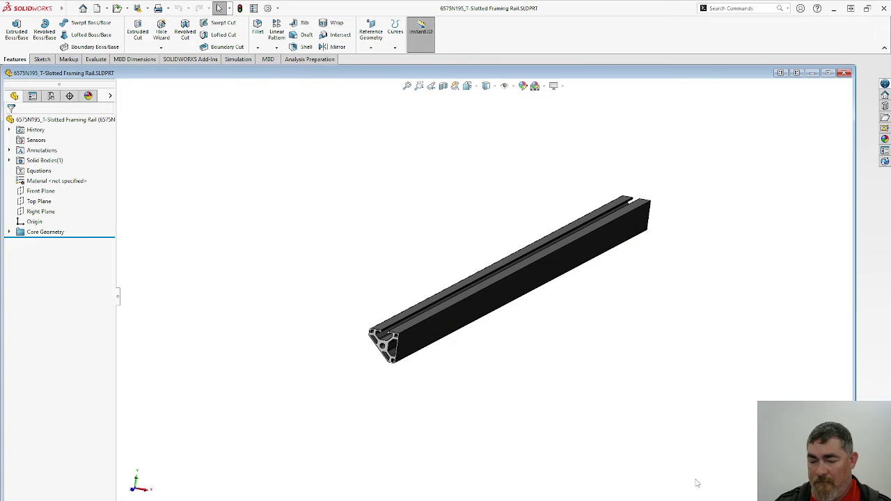
left_click(513, 301)
scroll(507, 317, "up", 3)
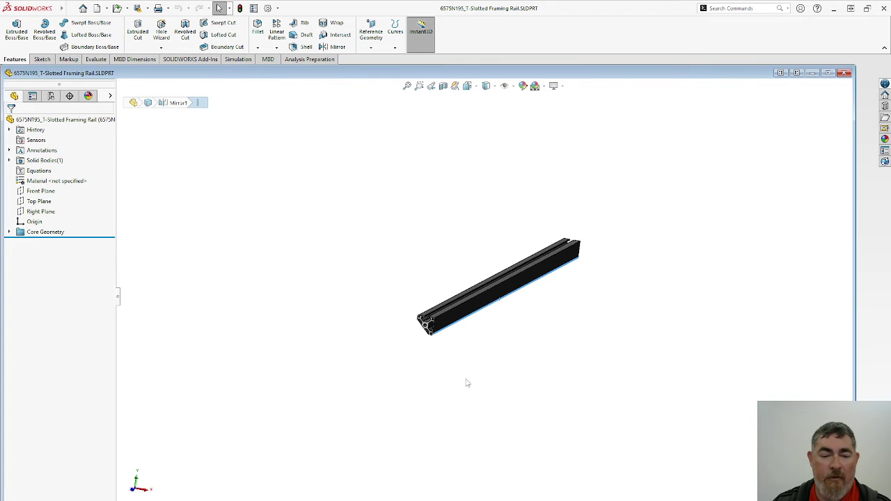
scroll(466, 382, "down", 8)
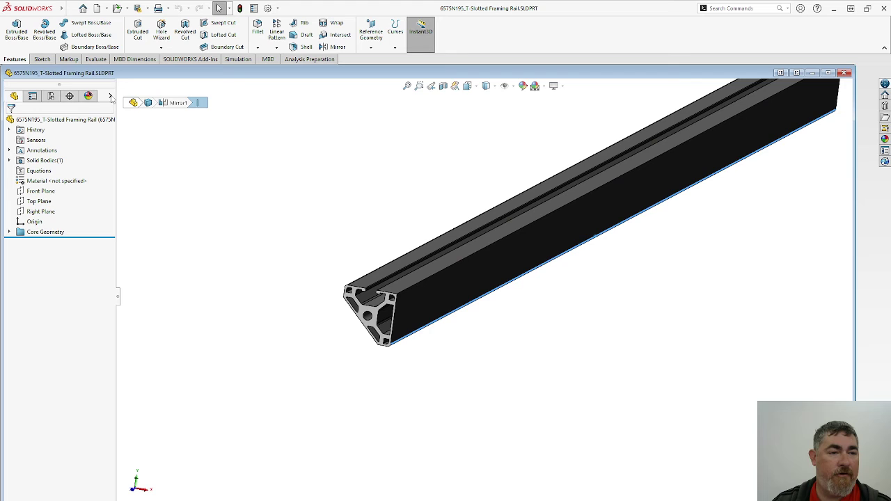
Convert the rail's end-face edges into a sketch on that face for a cut
left_click(142, 31)
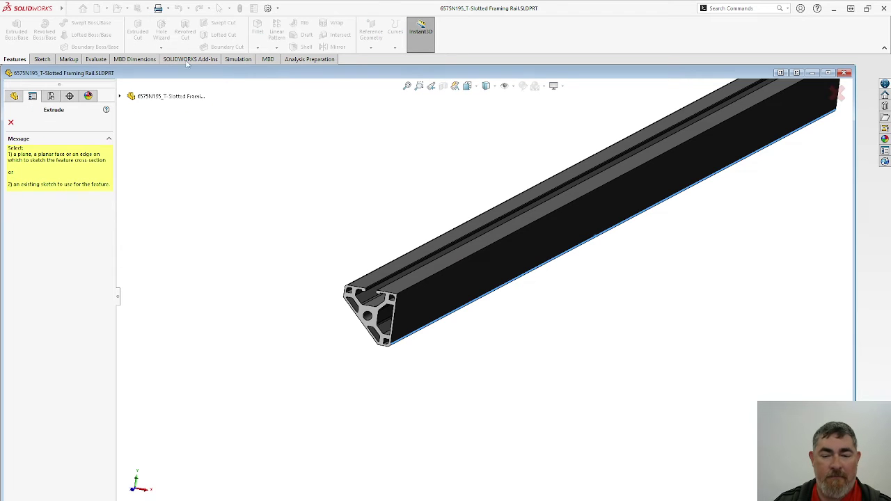
left_click(374, 324)
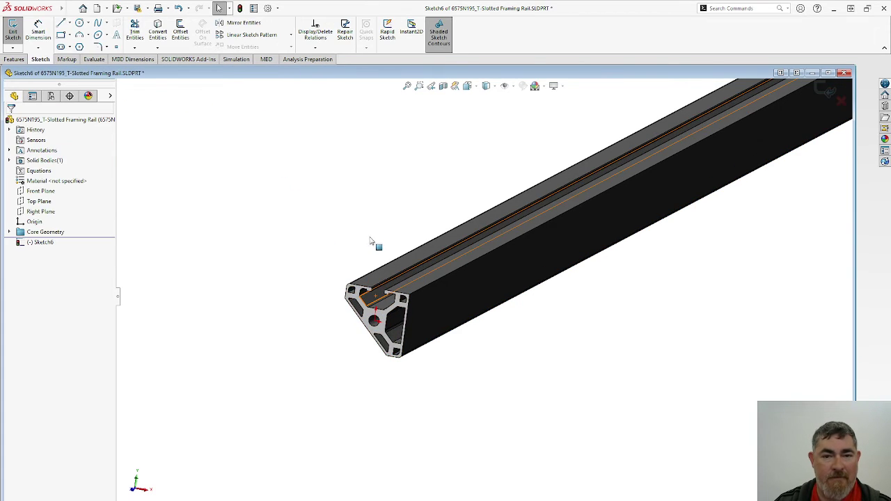
scroll(376, 247, "down", 2)
scroll(387, 338, "down", 2)
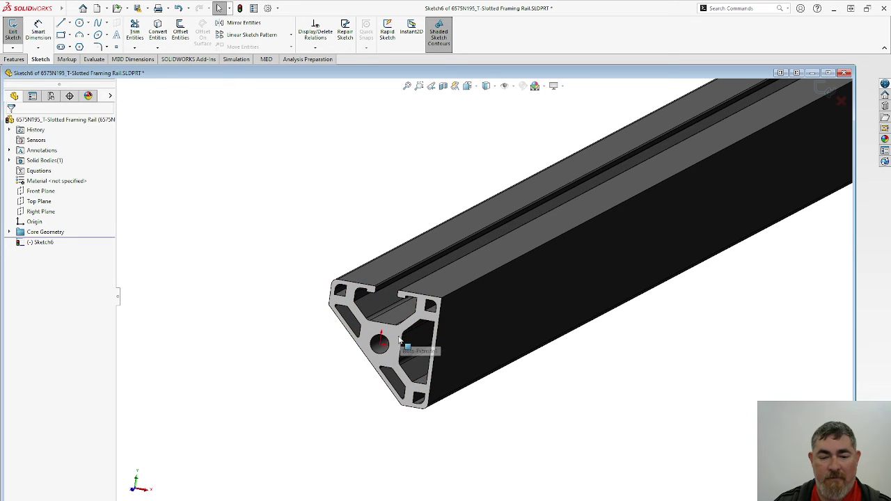
left_click(394, 338)
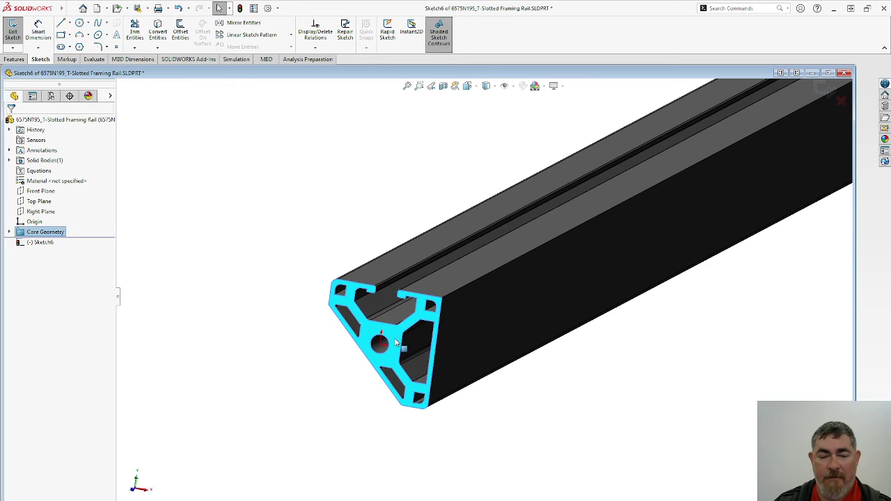
left_click(157, 30)
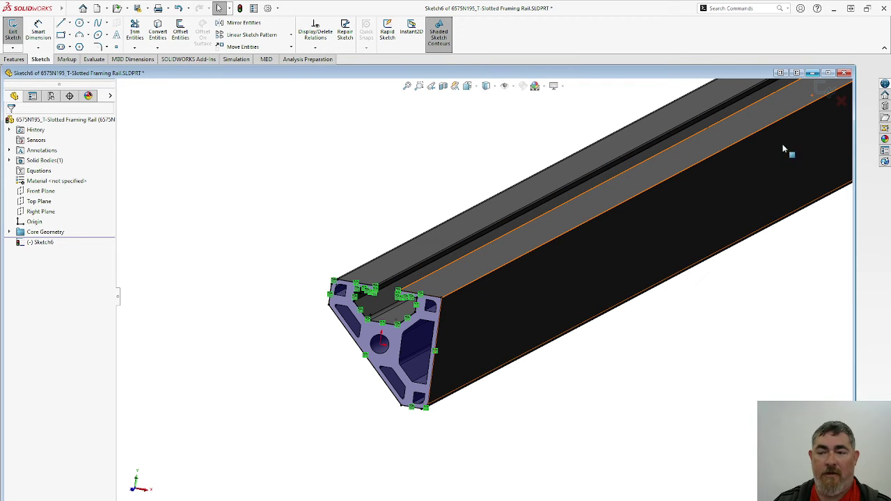
left_click(828, 91)
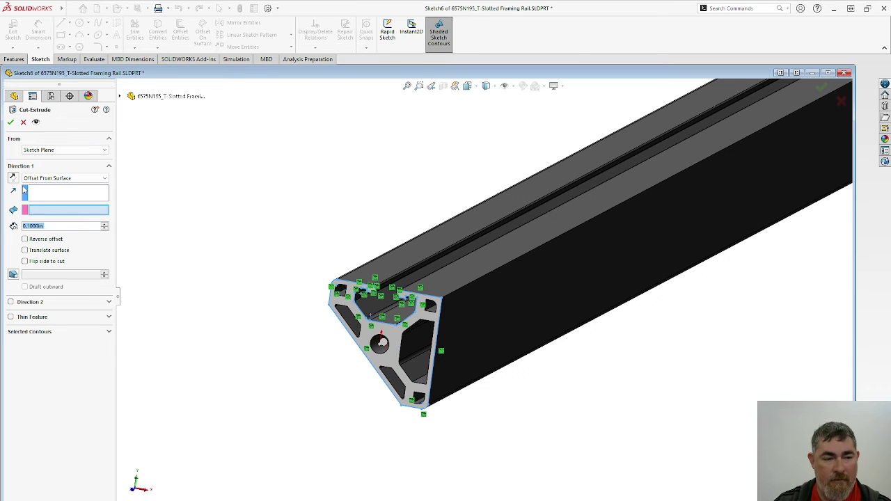
Set the cut's end condition to Blind with a depth of 1
left_click(53, 179)
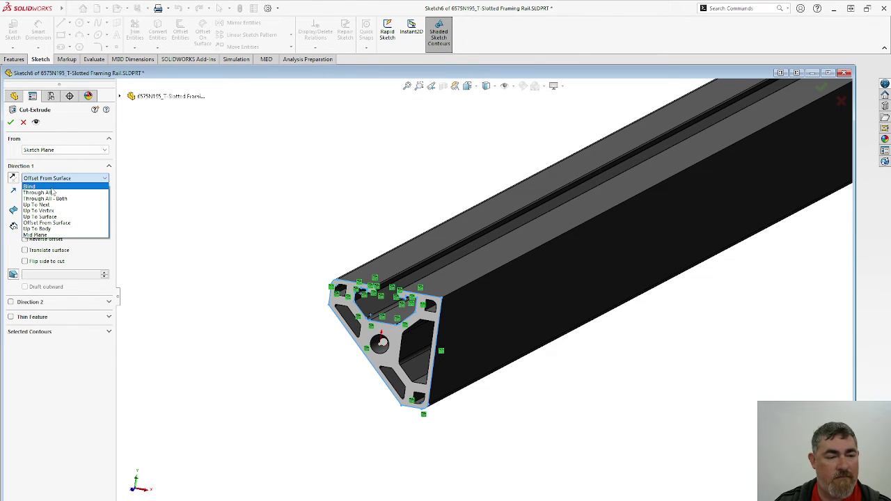
left_click(52, 188)
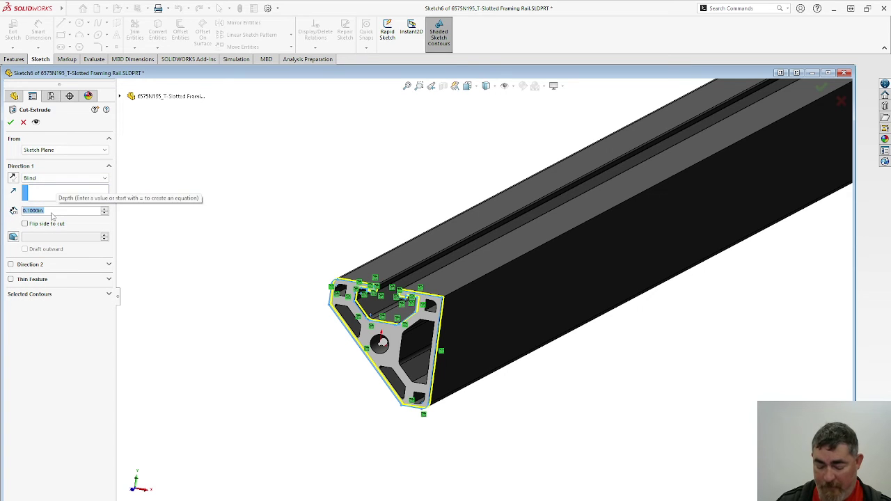
type("12.")
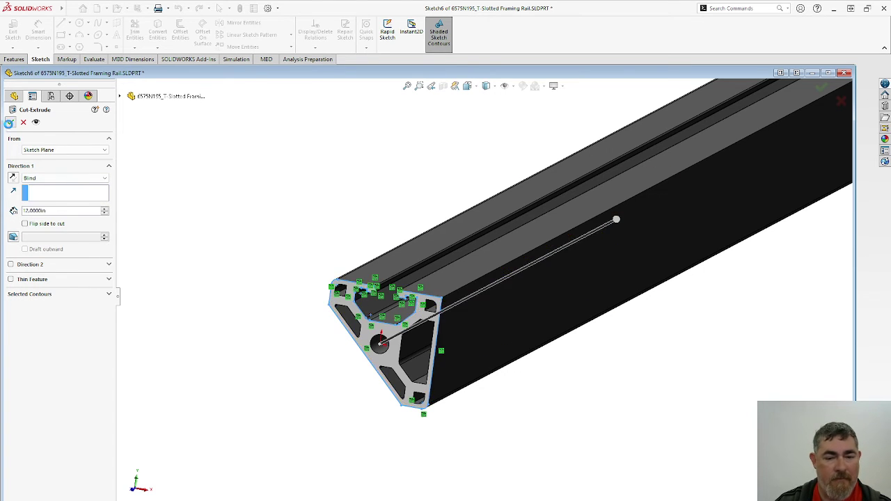
Confirm the cut, then select Sketch6's old converted end profile to clear it
left_click(10, 122)
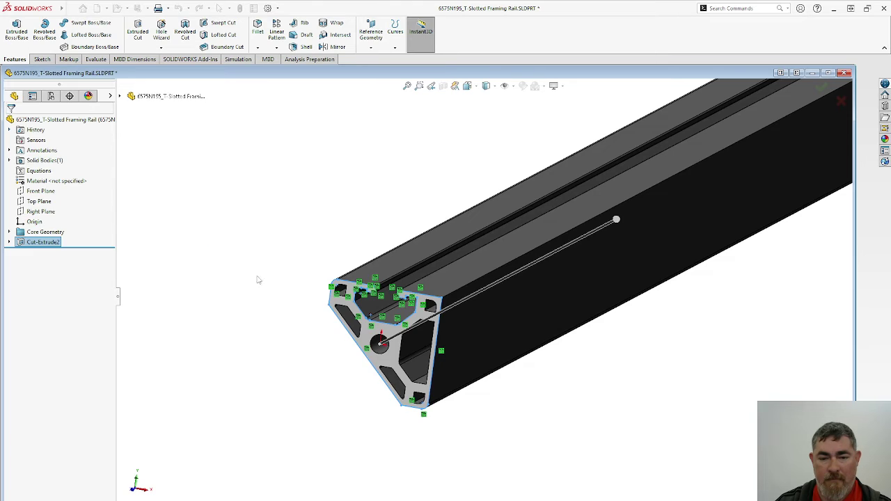
scroll(545, 408, "up", 1)
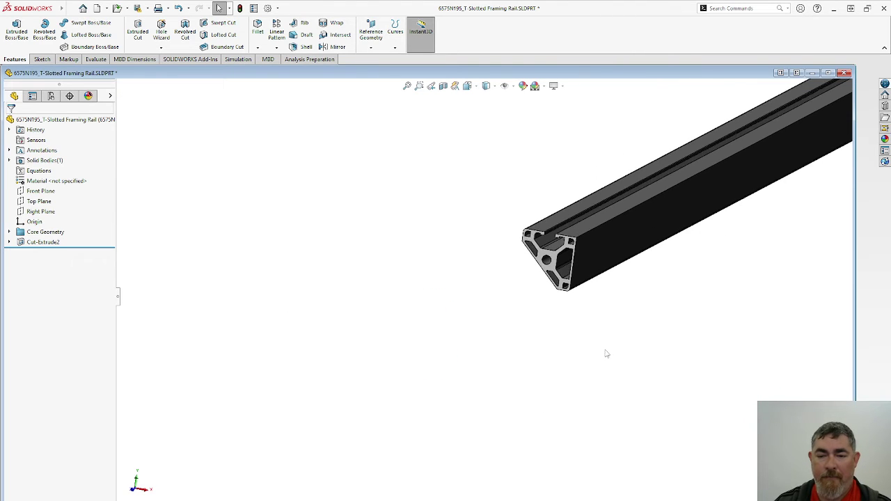
scroll(604, 355, "up", 3)
scroll(589, 348, "down", 1)
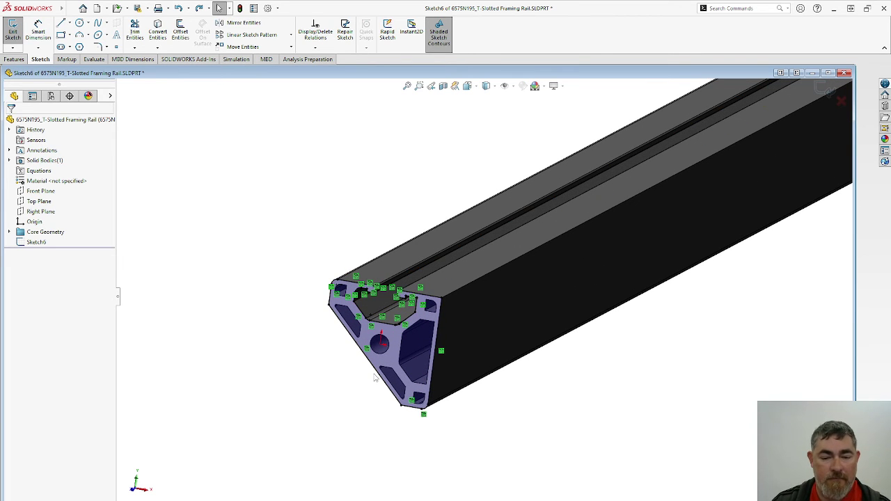
left_click(285, 442)
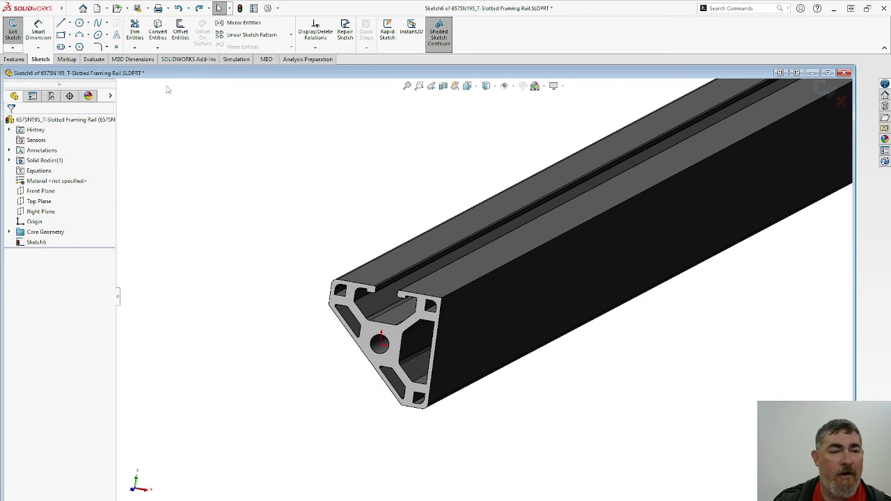
Convert the end face with all inner loops and the Core Geometry outline into Sketch6
left_click(157, 31)
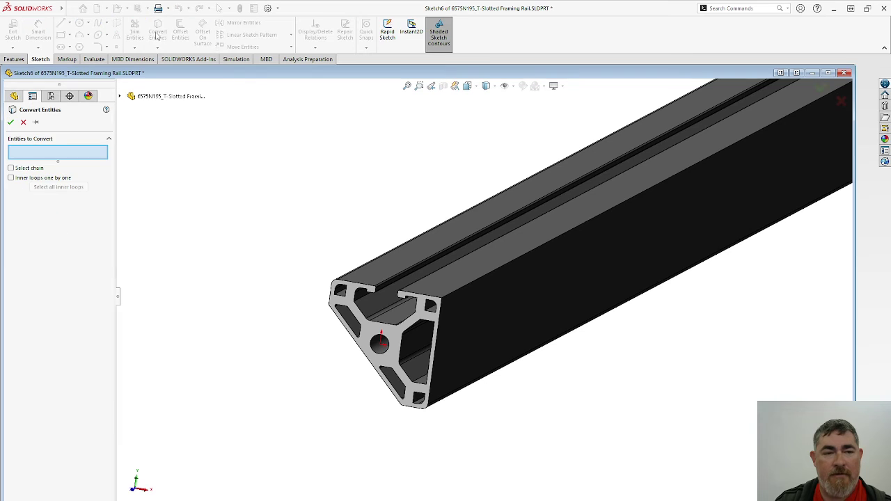
left_click(397, 335)
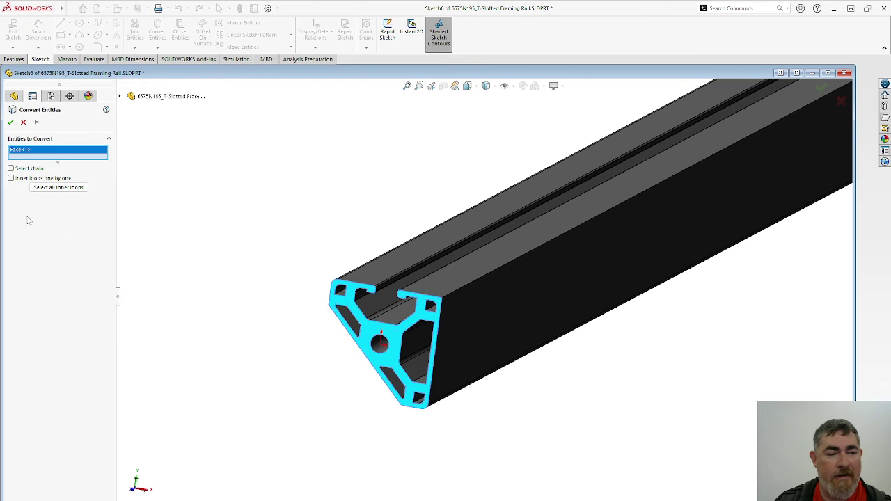
left_click(69, 190)
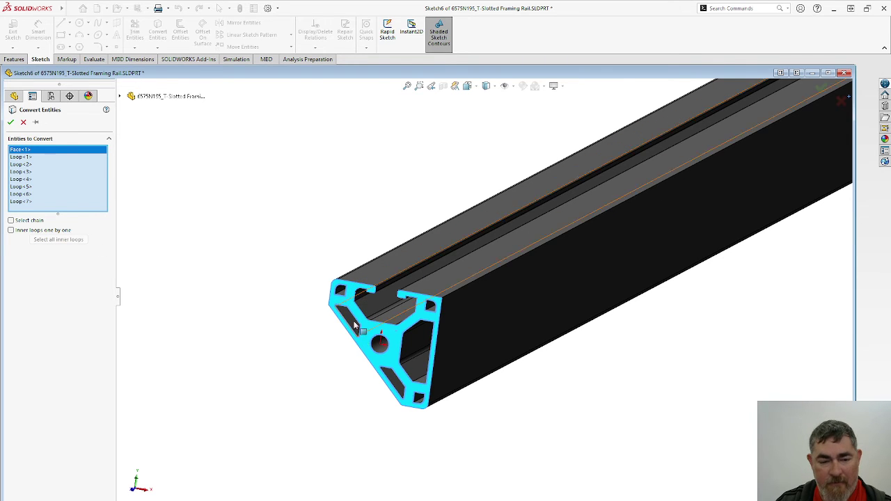
left_click(10, 122)
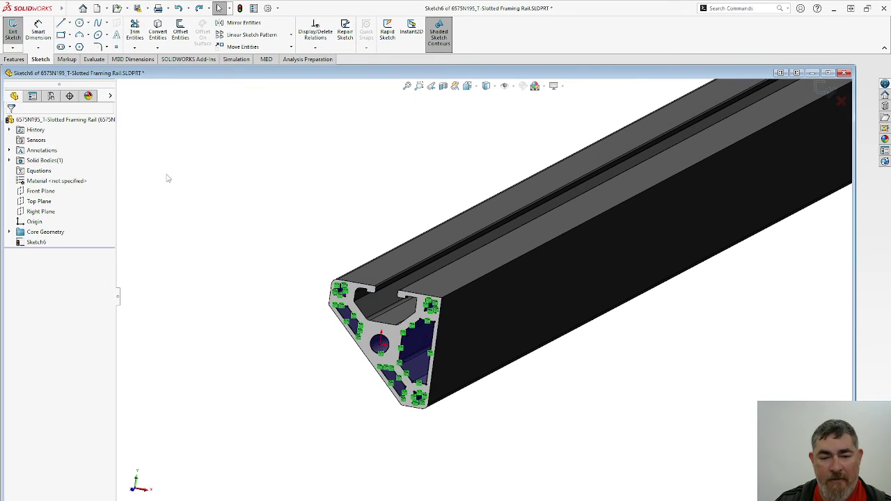
scroll(439, 376, "down", 3)
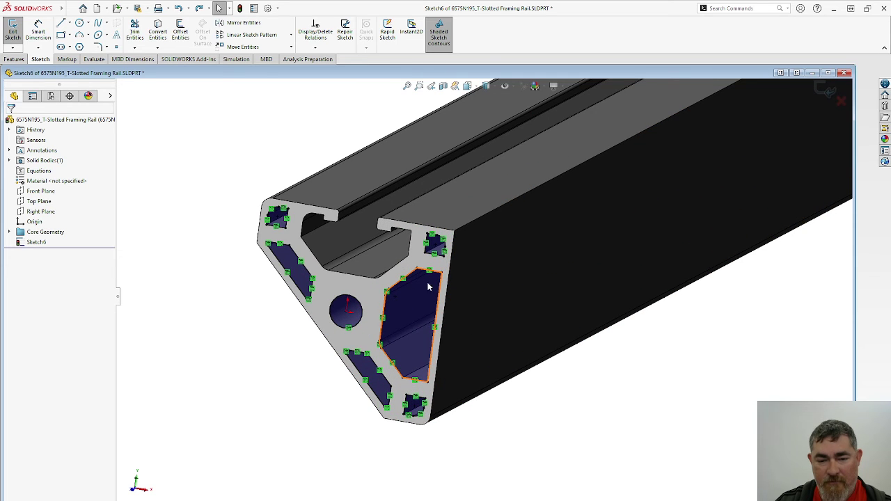
left_click(46, 232)
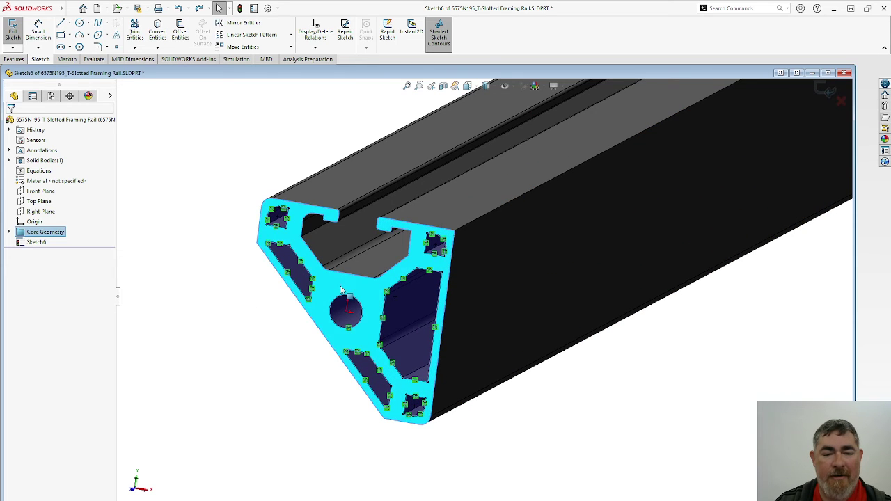
left_click(158, 32)
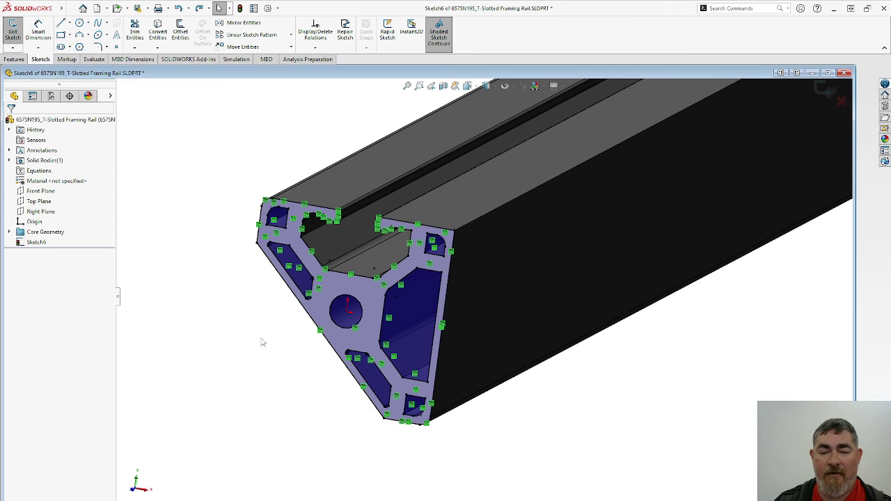
scroll(302, 323, "up", 3)
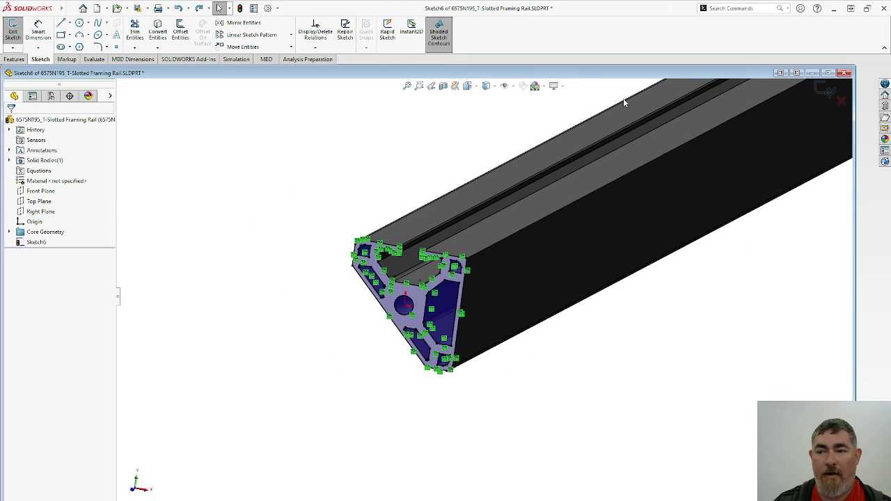
Extrude Sketch6 a blind 6 in outward from the rail's end face
left_click(826, 92)
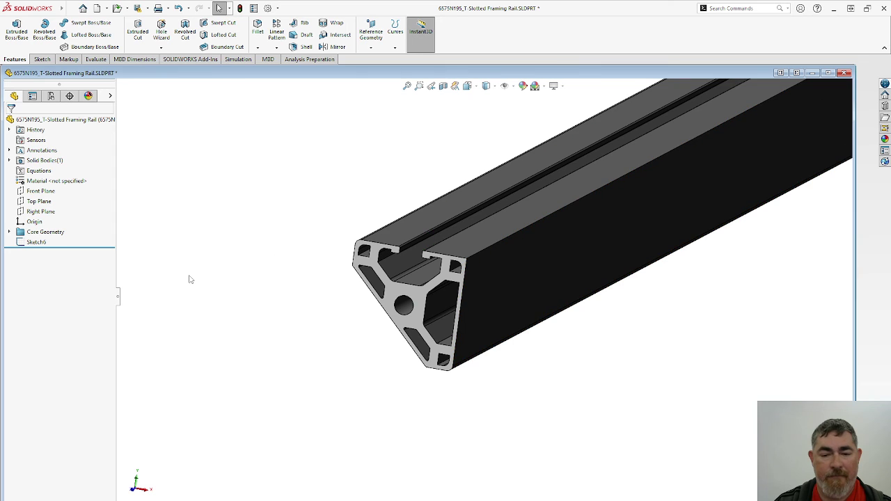
left_click(16, 31)
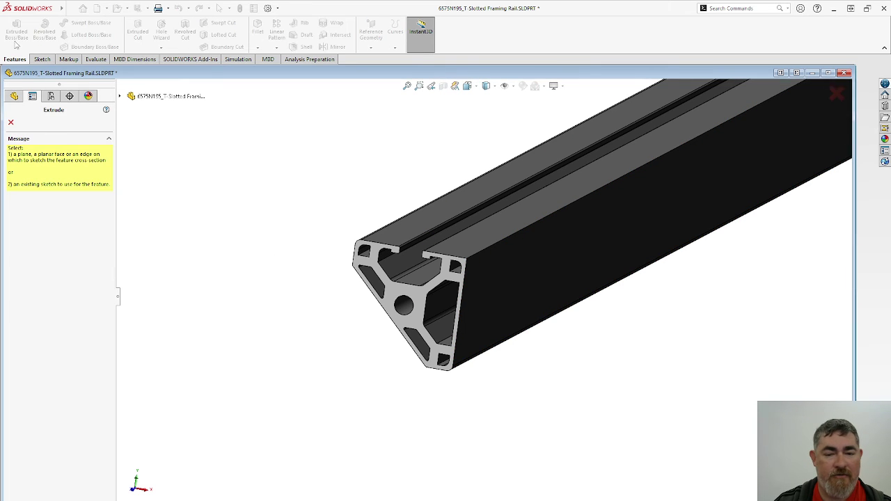
left_click(377, 255)
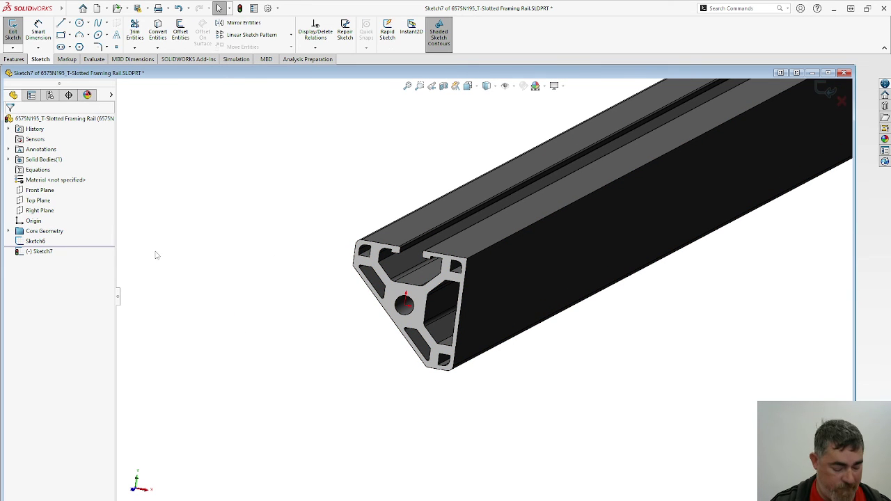
key("ctrl+z")
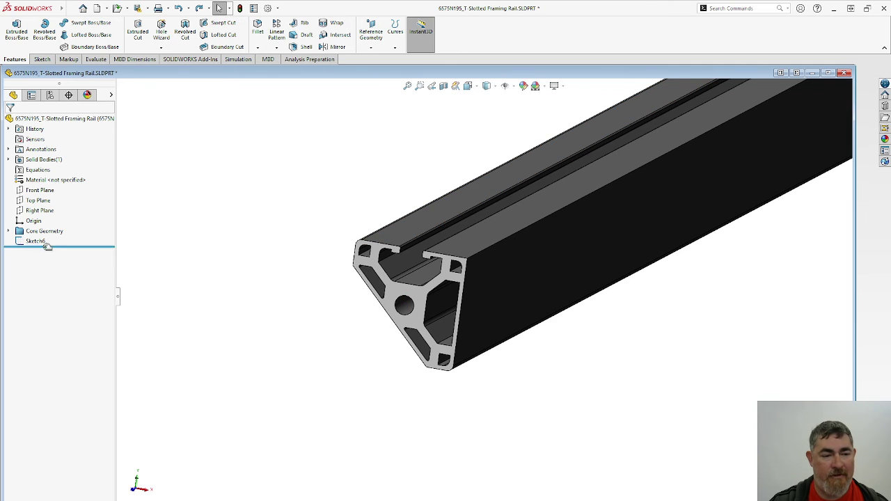
left_click(36, 241)
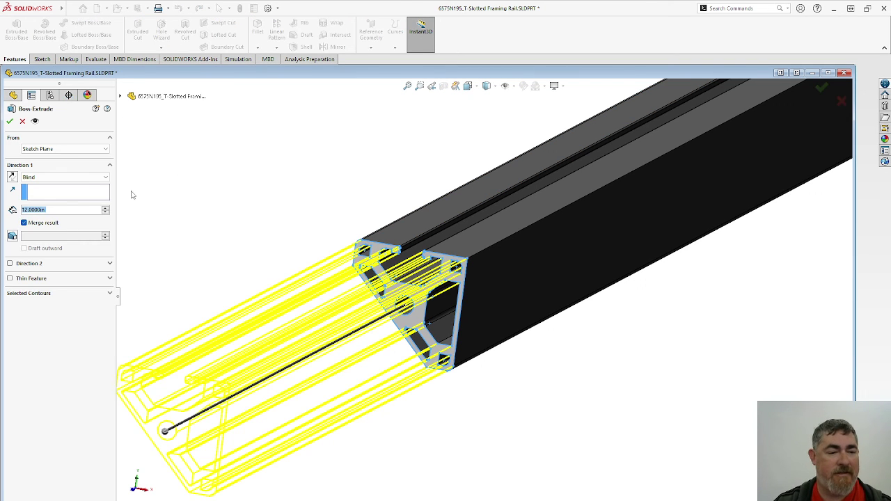
type("6")
key("Return")
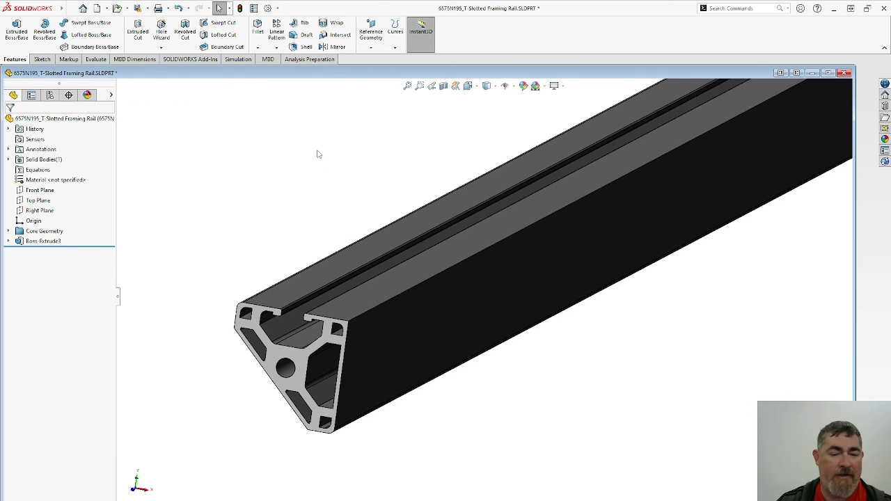
left_click(395, 298)
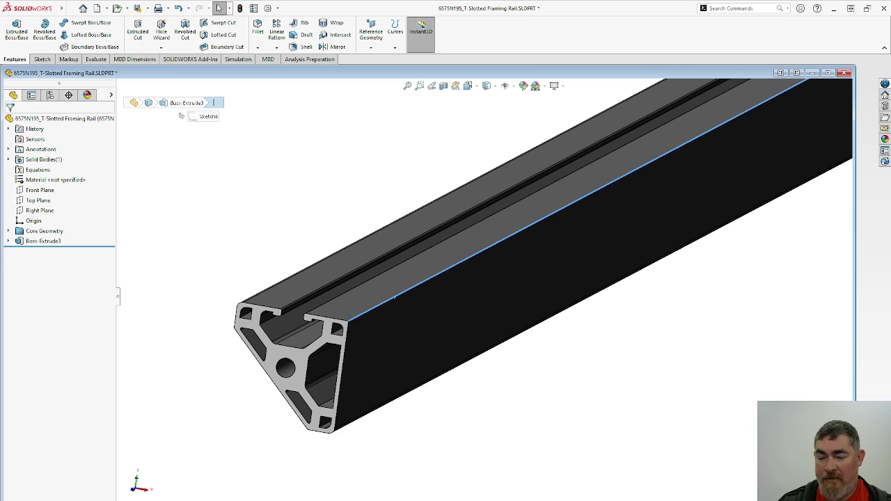
scroll(362, 437, "up", 4)
left_click(335, 437)
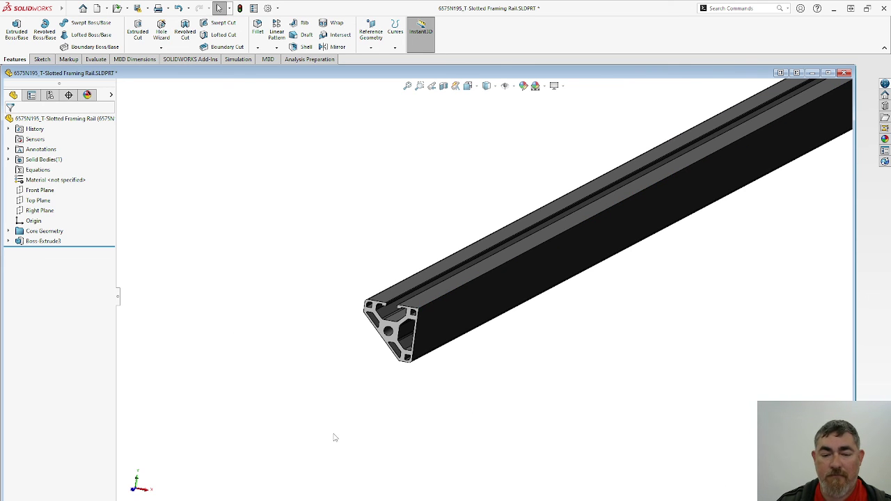